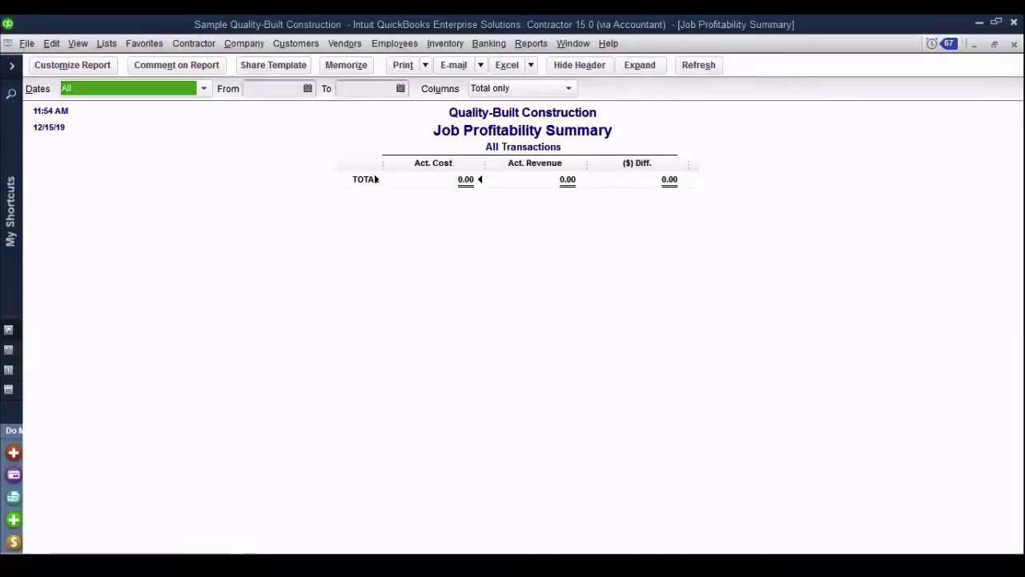
Close the Job Profitability Summary report without memorizing its modified settings
{"action": "key", "text": "Escape"}
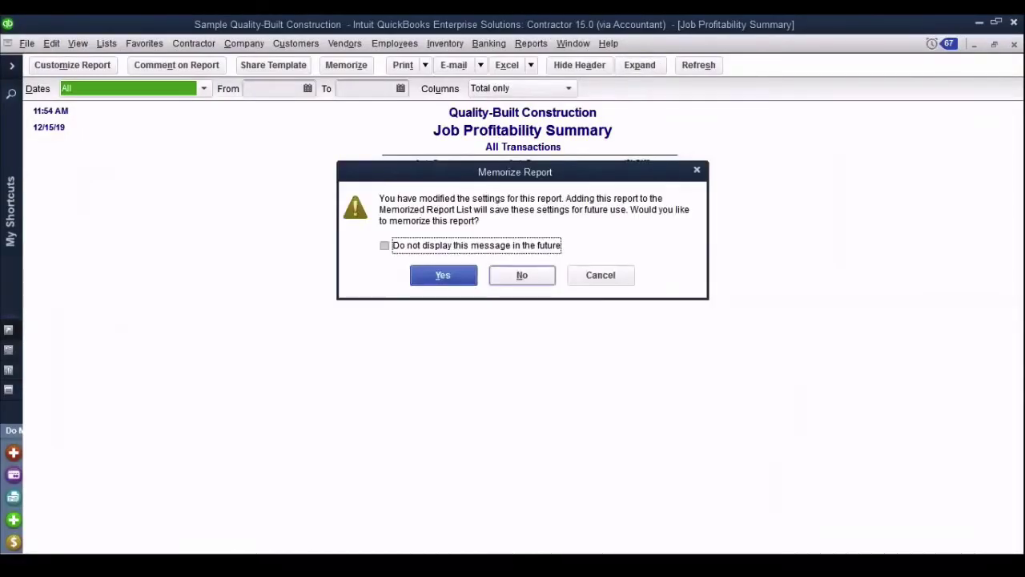
{"action": "left_click", "coordinate": [521, 274]}
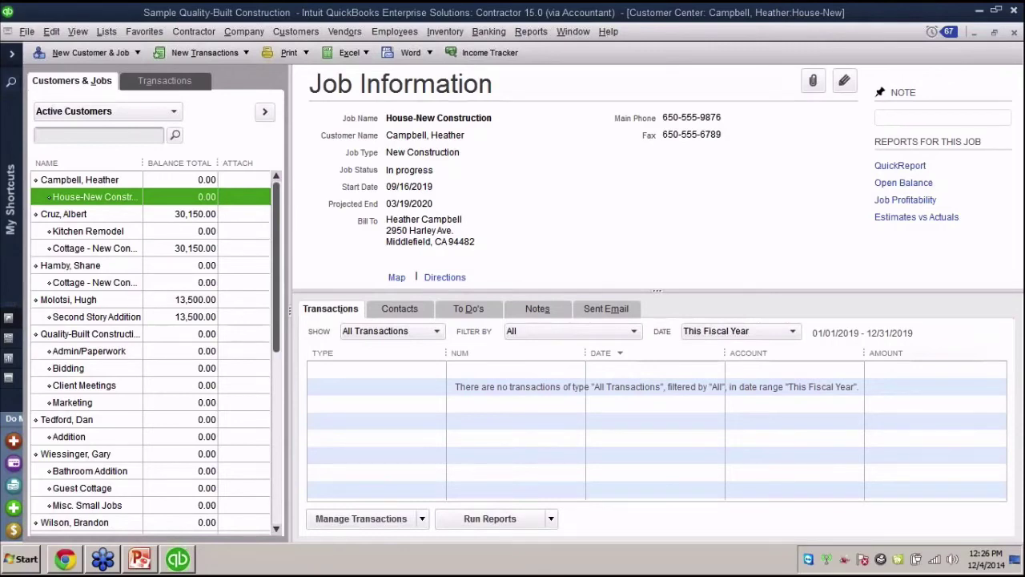
Open the Job Costing Center for the construction company file
{"action": "left_click", "coordinate": [193, 32]}
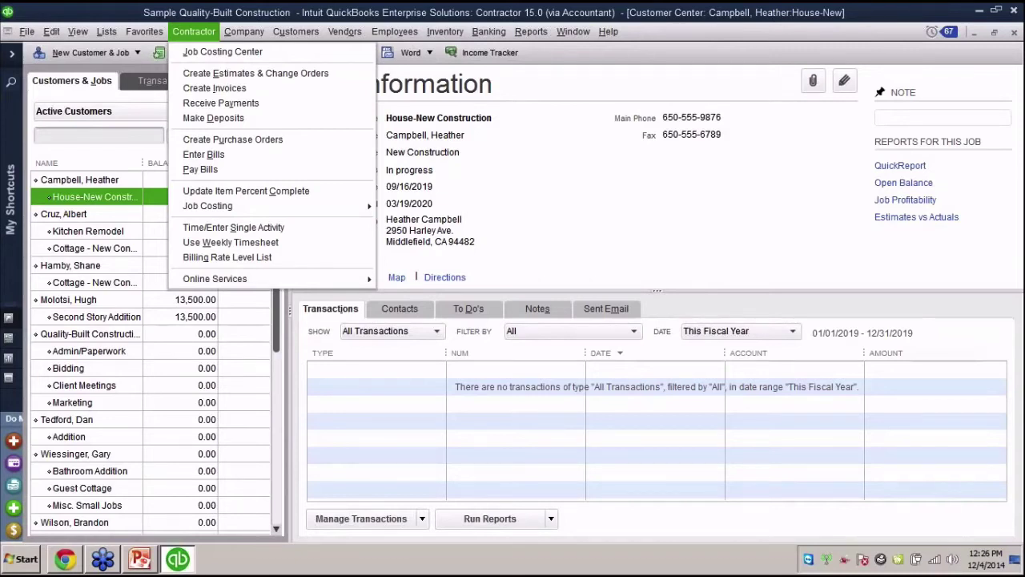
{"action": "key", "text": "Down"}
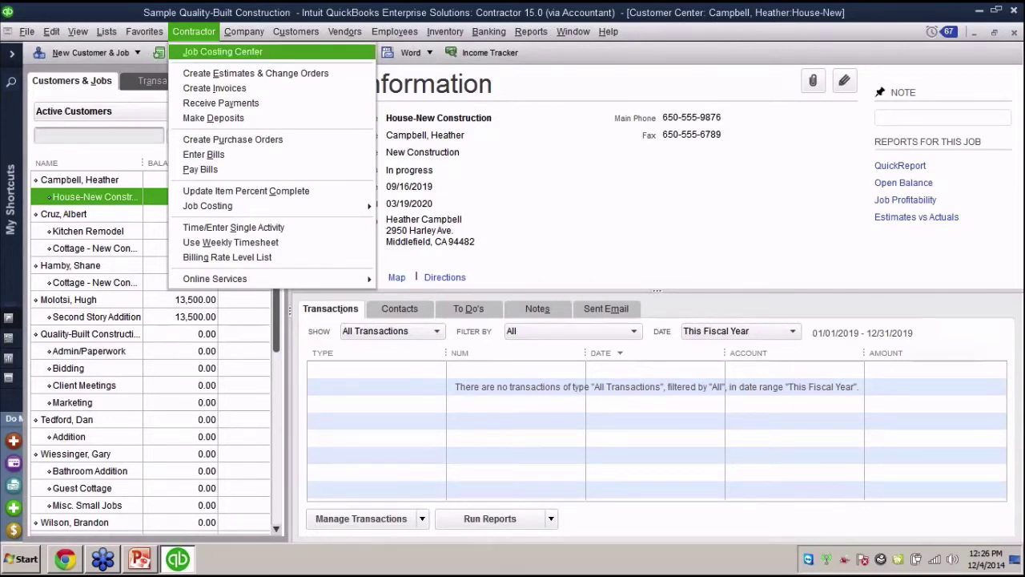
{"action": "key", "text": "Escape"}
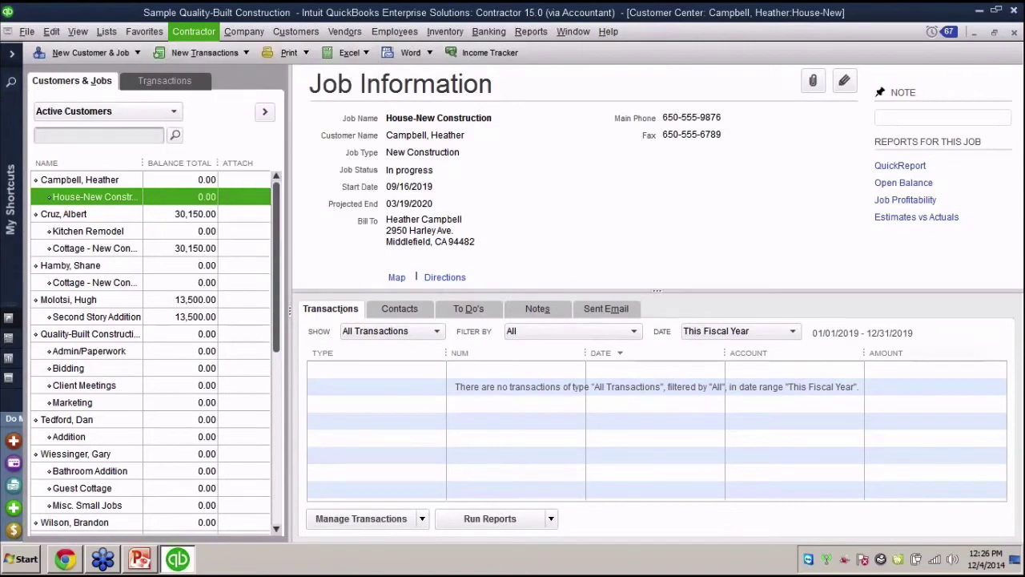
{"action": "key", "text": "Down"}
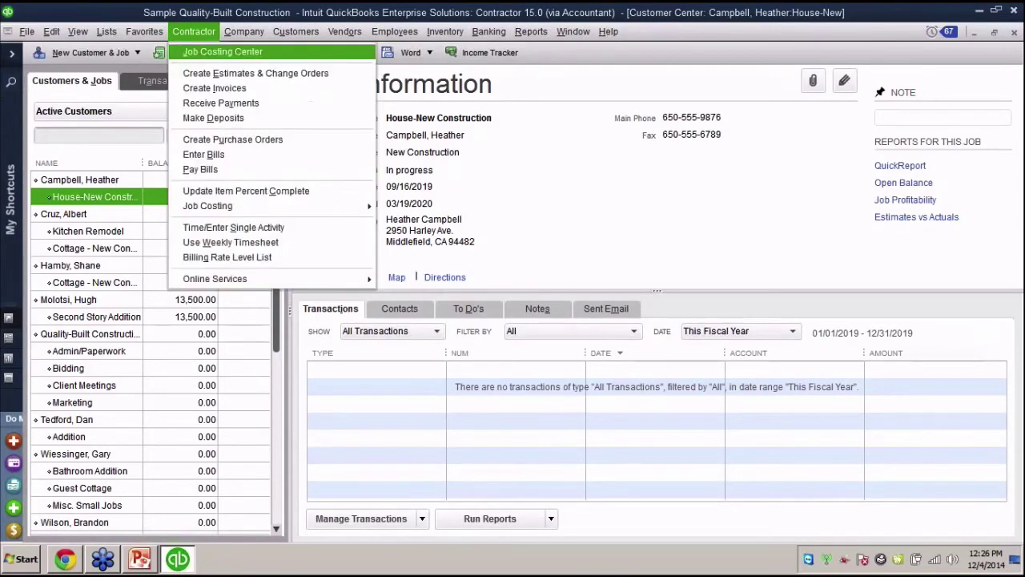
{"action": "key", "text": "Return"}
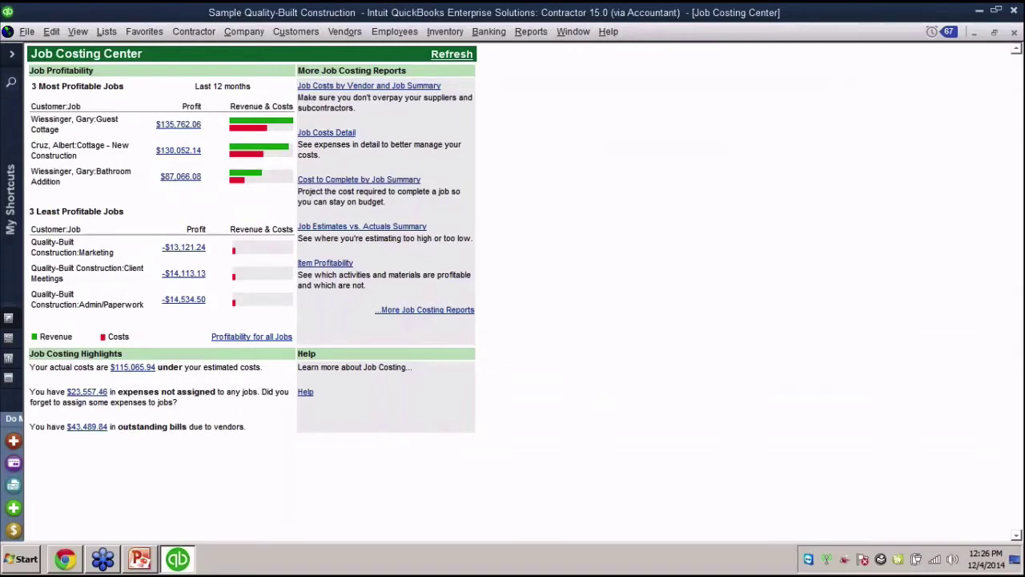
Open the expenses not assigned to any jobs from the Job Costing Highlights and review the report down to its total
{"action": "mouse_move", "coordinate": [256, 124]}
{"action": "left_click", "coordinate": [87, 391]}
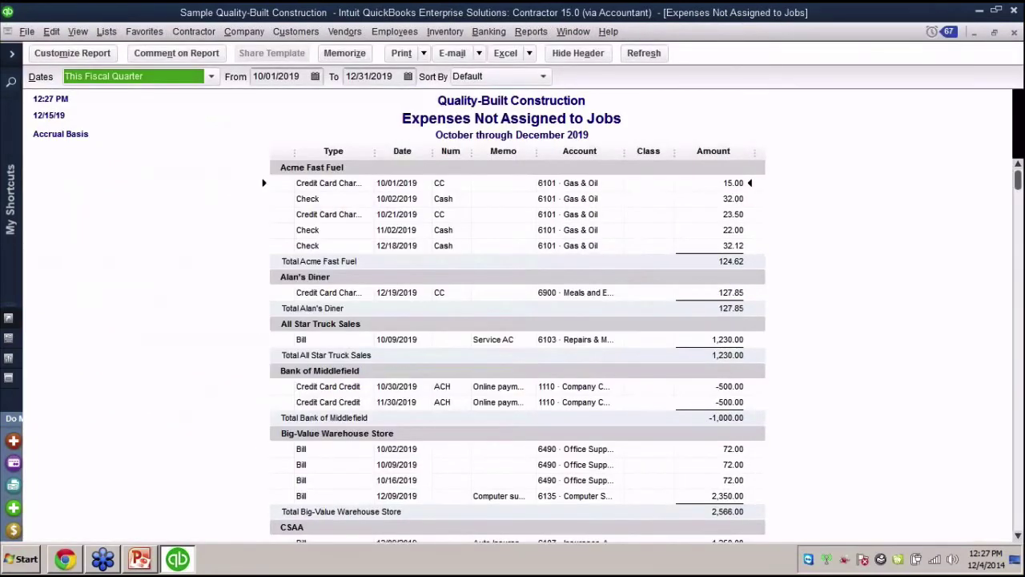
{"action": "scroll", "coordinate": [516, 353], "scroll_direction": "down", "scroll_amount": 10}
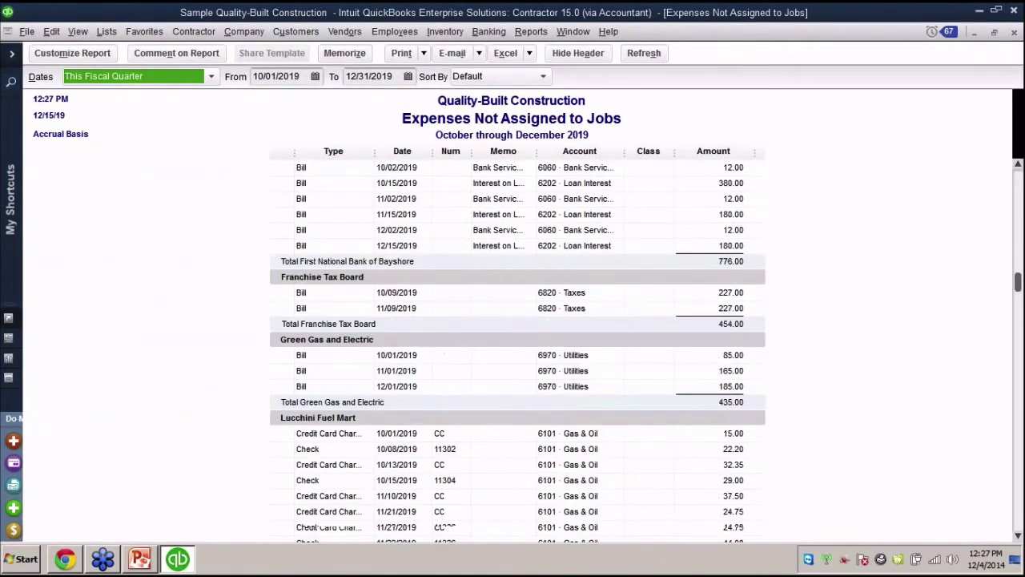
{"action": "scroll", "coordinate": [517, 353], "scroll_direction": "down", "scroll_amount": 10}
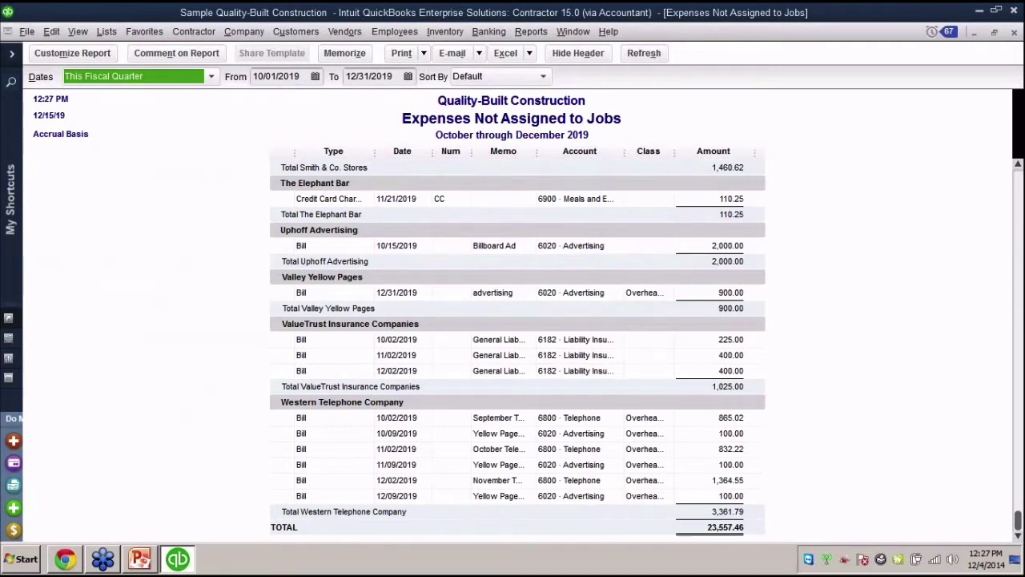
{"action": "scroll", "coordinate": [518, 336], "scroll_direction": "up", "scroll_amount": 20}
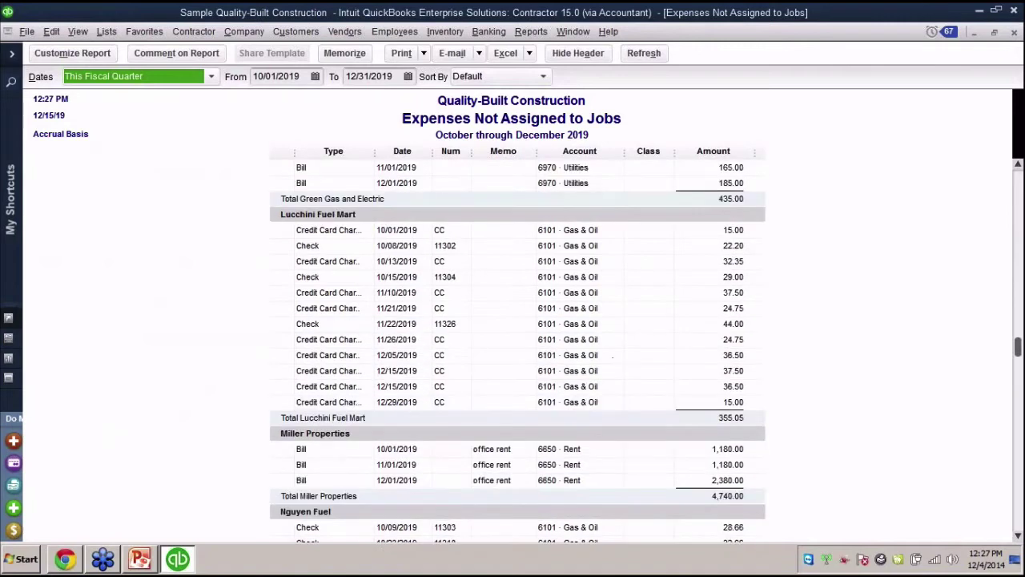
{"action": "scroll", "coordinate": [517, 345], "scroll_direction": "up", "scroll_amount": 15}
Inspect the 12/19/2019 Alan's Diner credit card charge behind the report and return to the report without editing it
{"action": "left_click", "coordinate": [518, 230]}
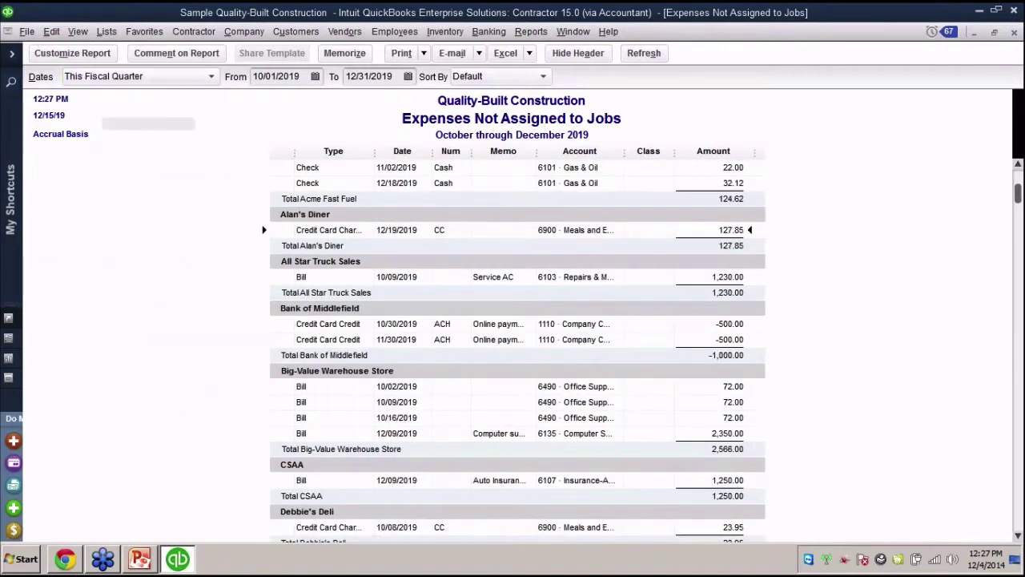
{"action": "double_click", "coordinate": [328, 230]}
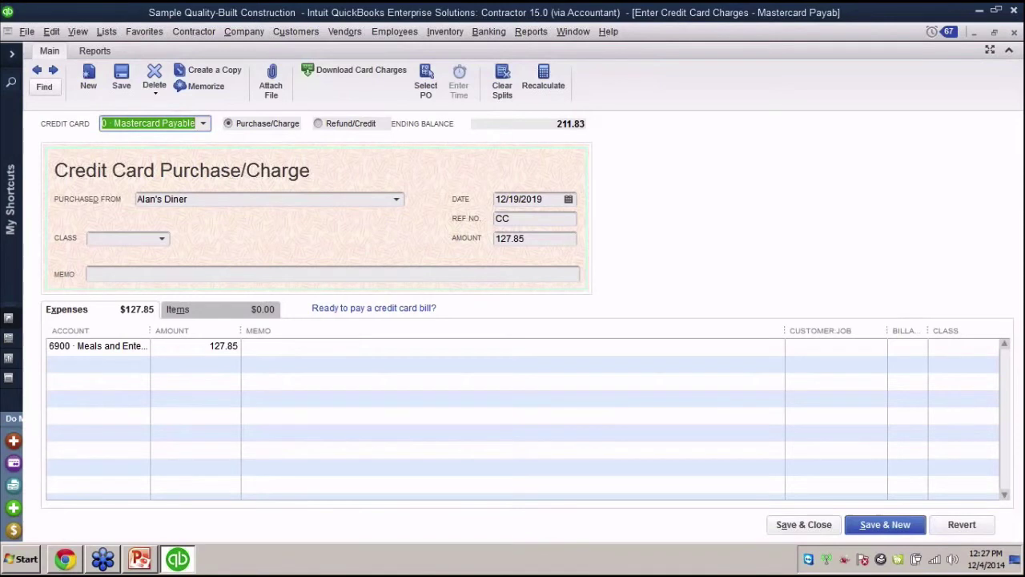
{"action": "key", "text": "alt+s"}
{"action": "key", "text": "Escape"}
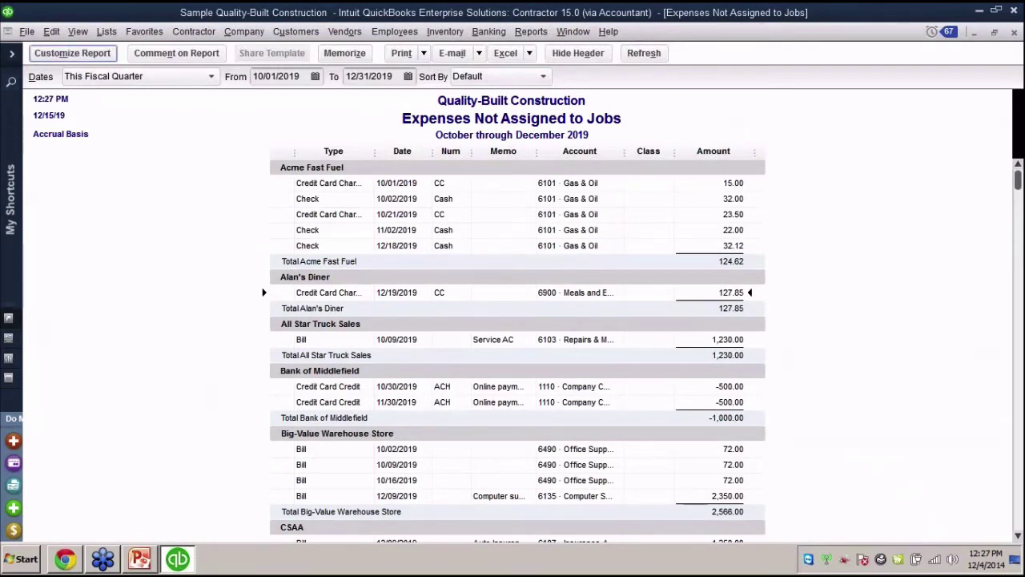
Filter the Expenses Not Assigned to Jobs report to all cost-of-sales accounts and close it without memorizing it
{"action": "left_click", "coordinate": [72, 53]}
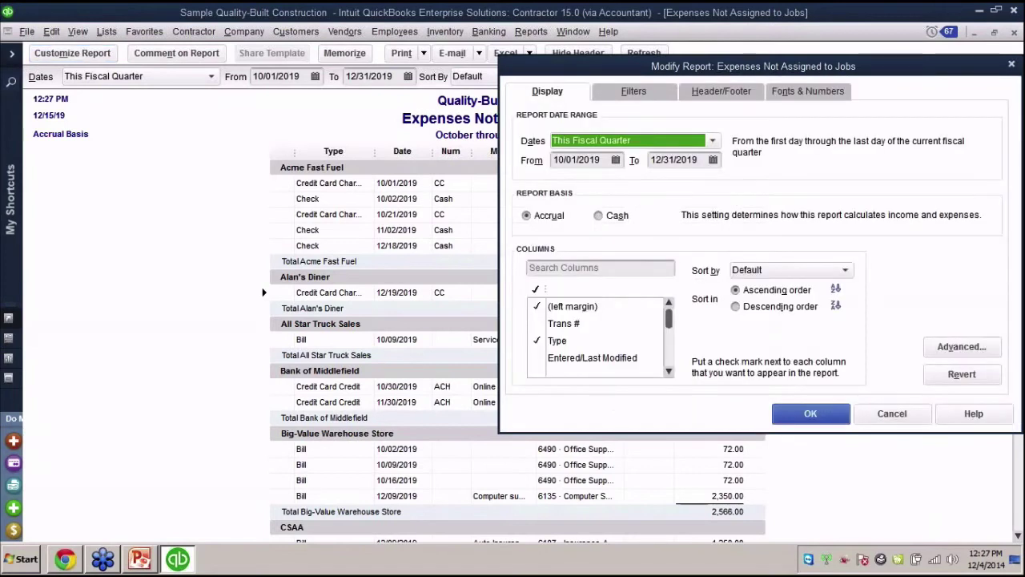
{"action": "left_click", "coordinate": [633, 90]}
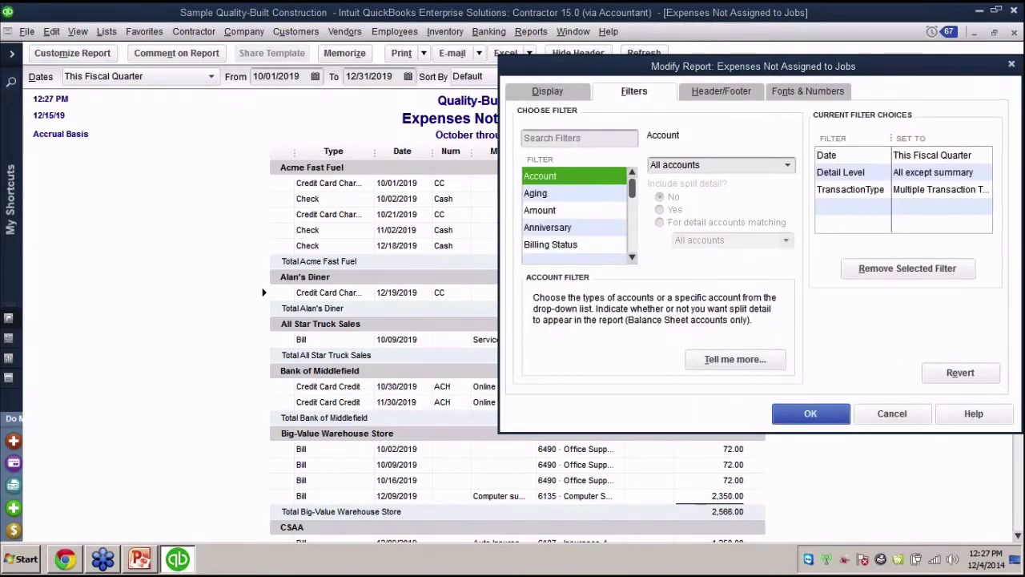
{"action": "left_click", "coordinate": [721, 165]}
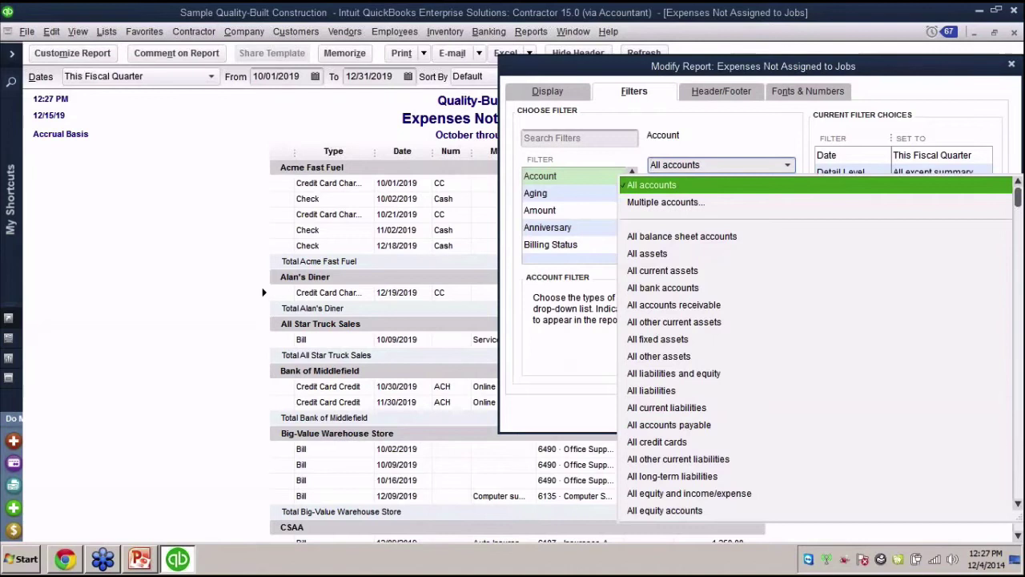
{"action": "scroll", "coordinate": [744, 373], "scroll_direction": "down", "scroll_amount": 8}
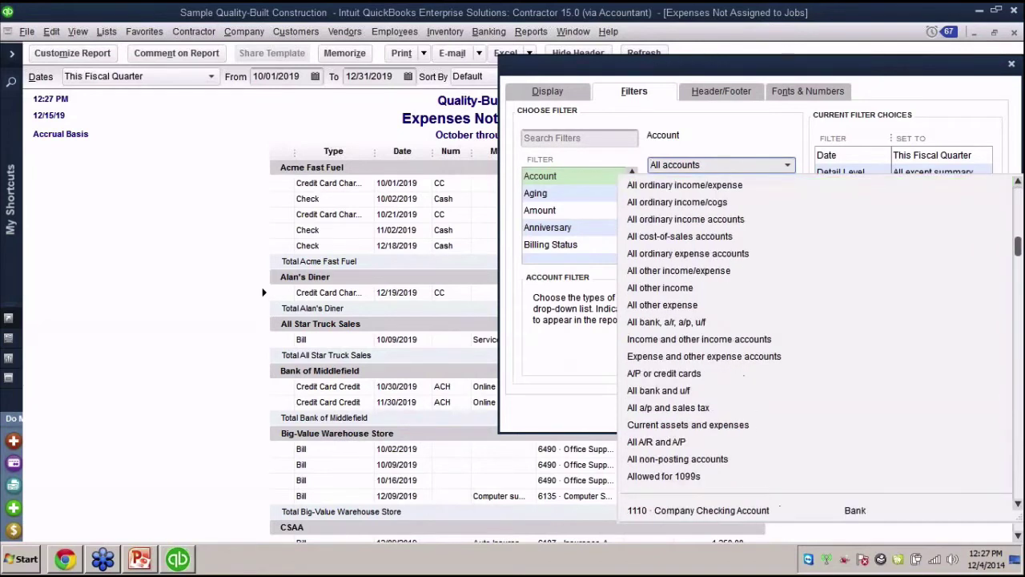
{"action": "left_click", "coordinate": [679, 236]}
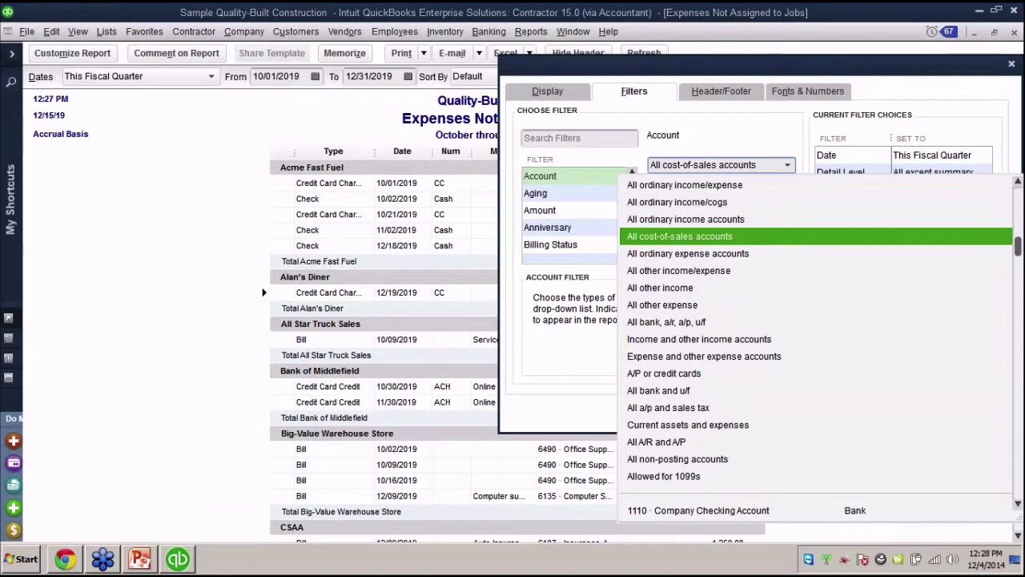
{"action": "key", "text": "Return"}
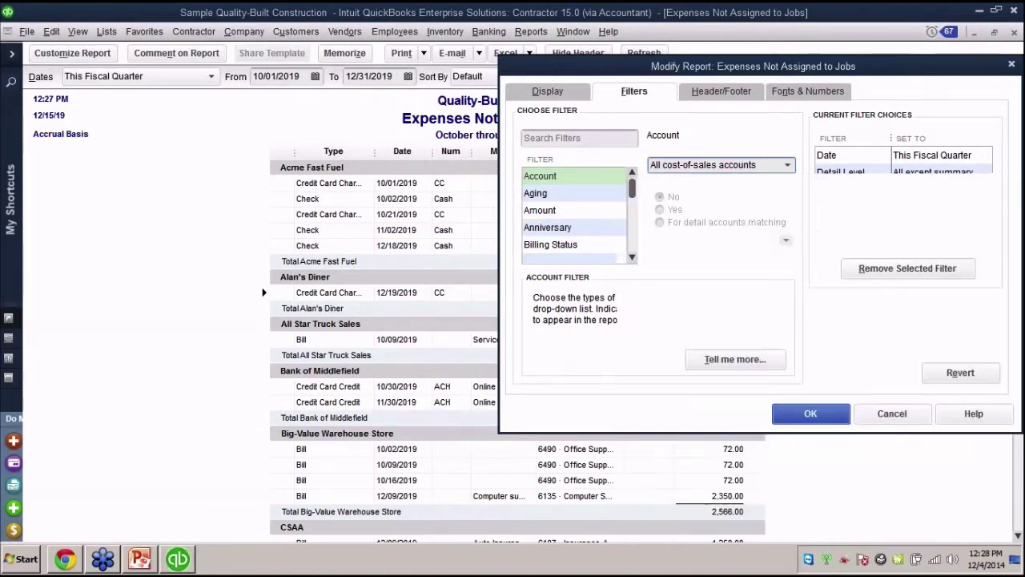
{"action": "key", "text": "Return"}
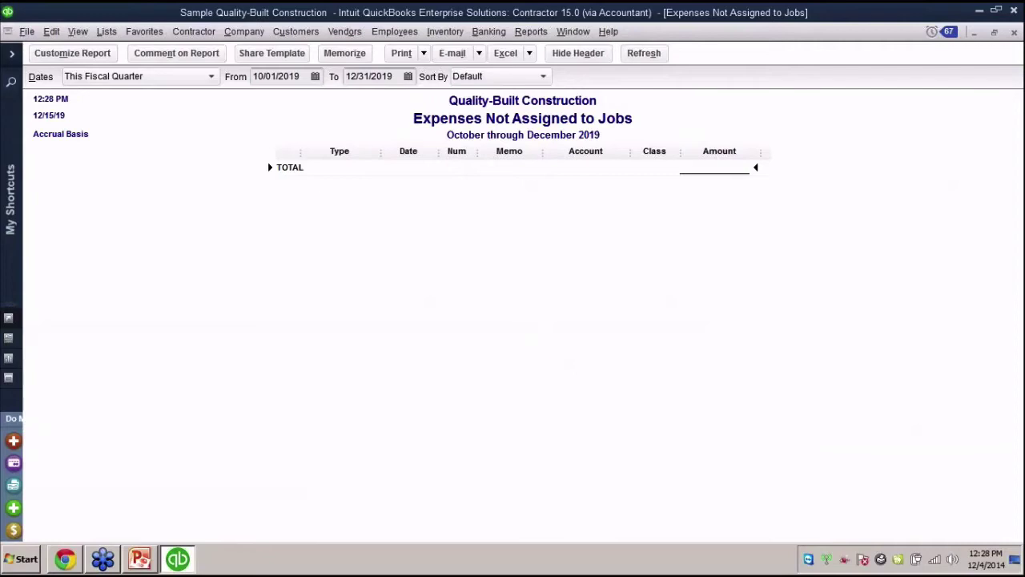
{"action": "key", "text": "Escape"}
{"action": "key", "text": "n"}
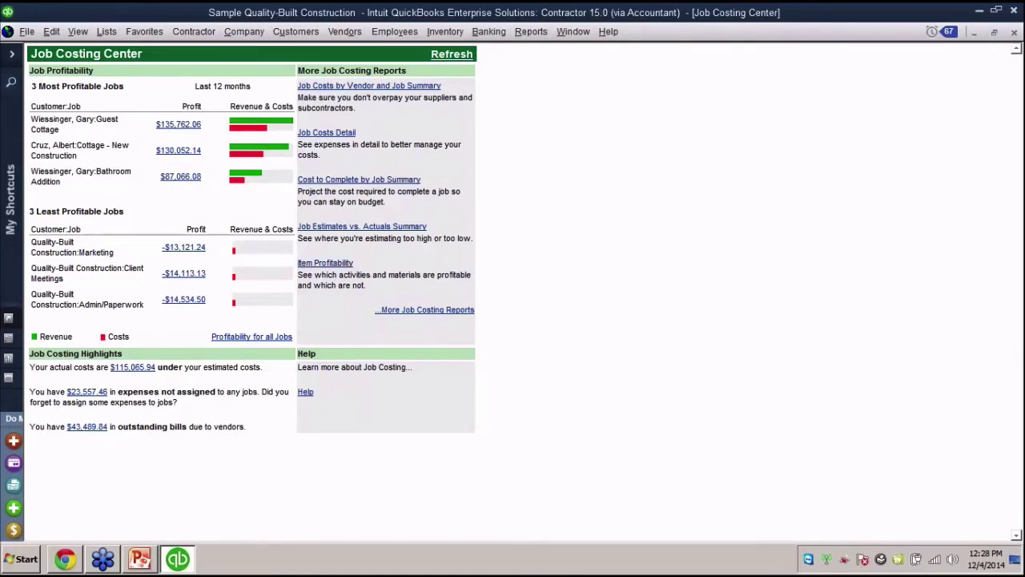
{"action": "left_click", "coordinate": [531, 31]}
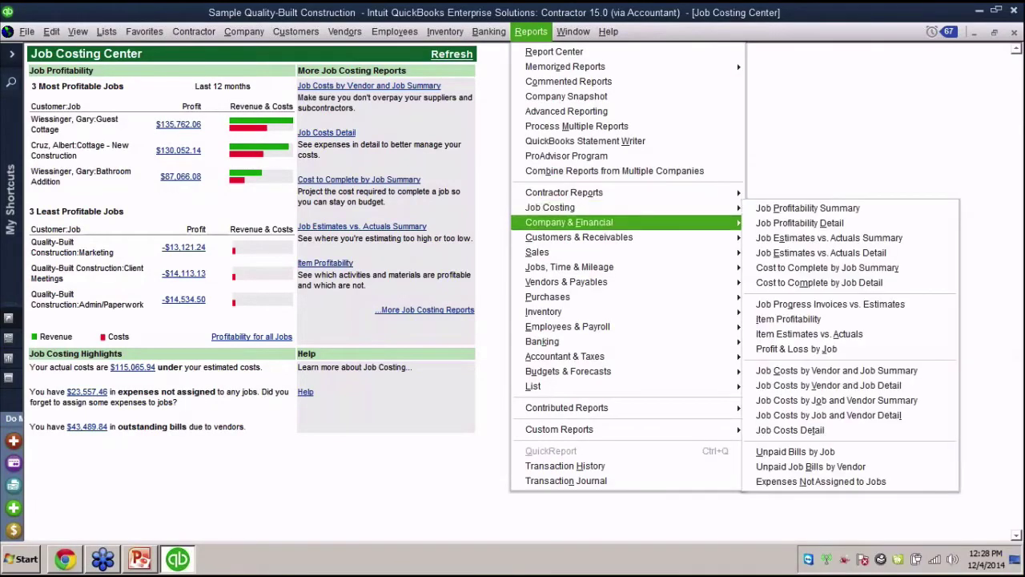
{"action": "key", "text": "Escape"}
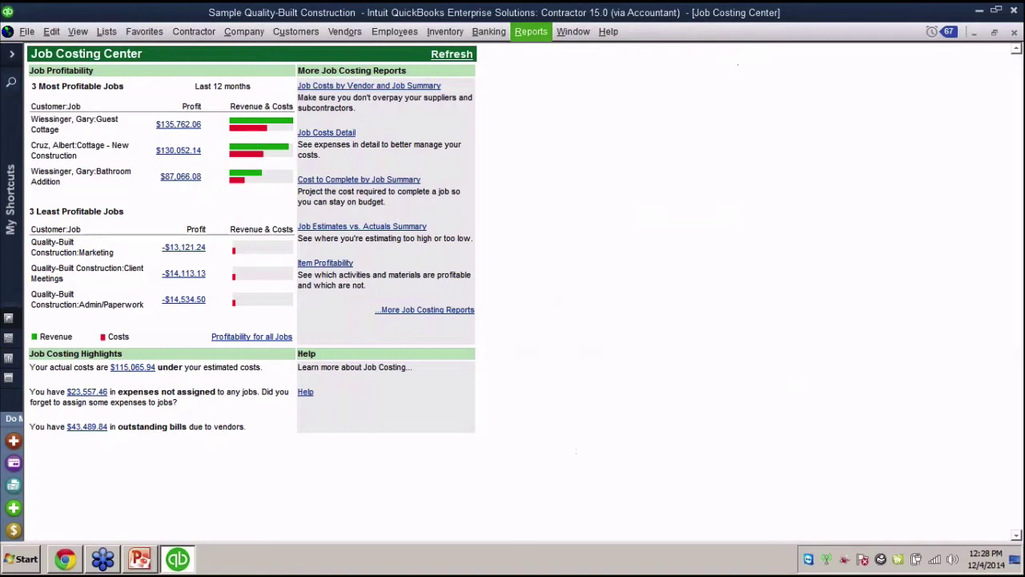
{"action": "key", "text": "Escape"}
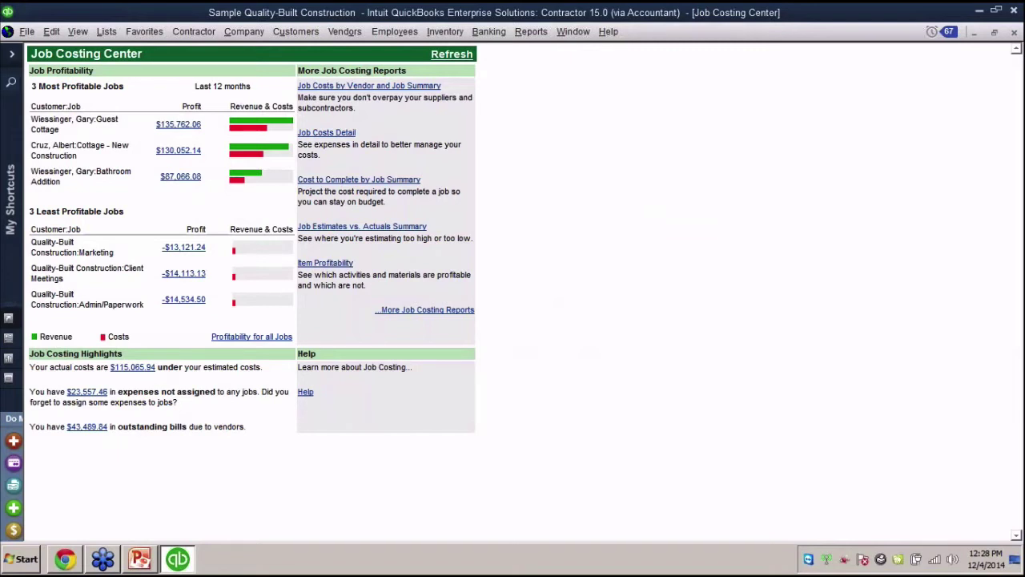
{"action": "key", "text": "ctrl+F5"}
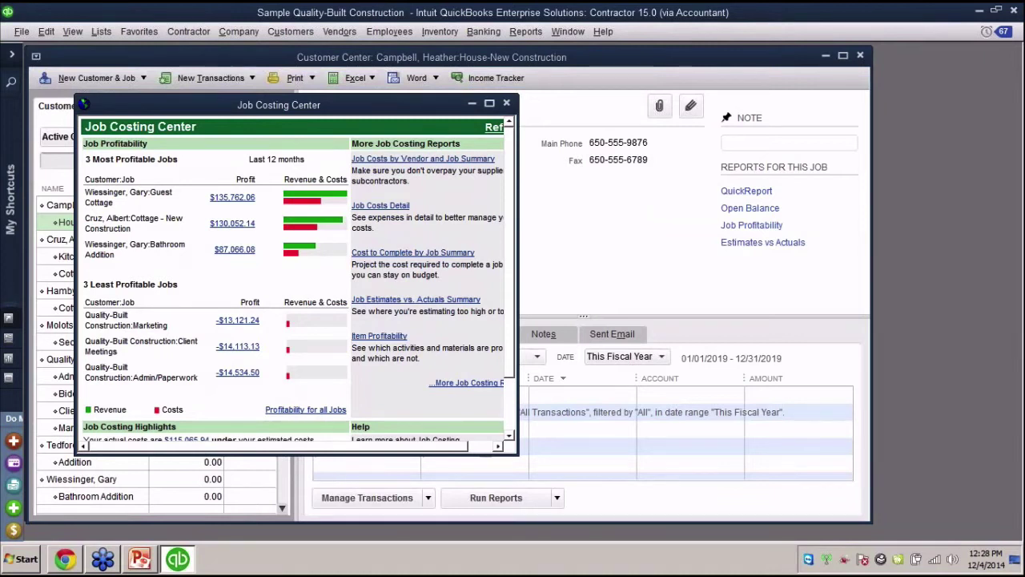
{"action": "key", "text": "ctrl+F10"}
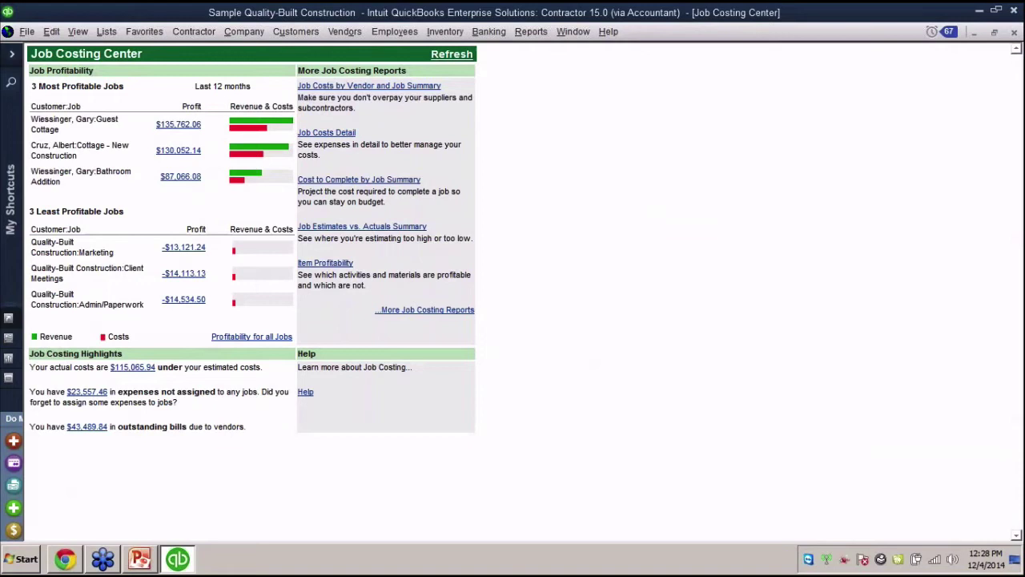
Review the profitability detail of the second most profitable job, from its service items to the totals, and close all open windows
{"action": "left_click", "coordinate": [178, 149]}
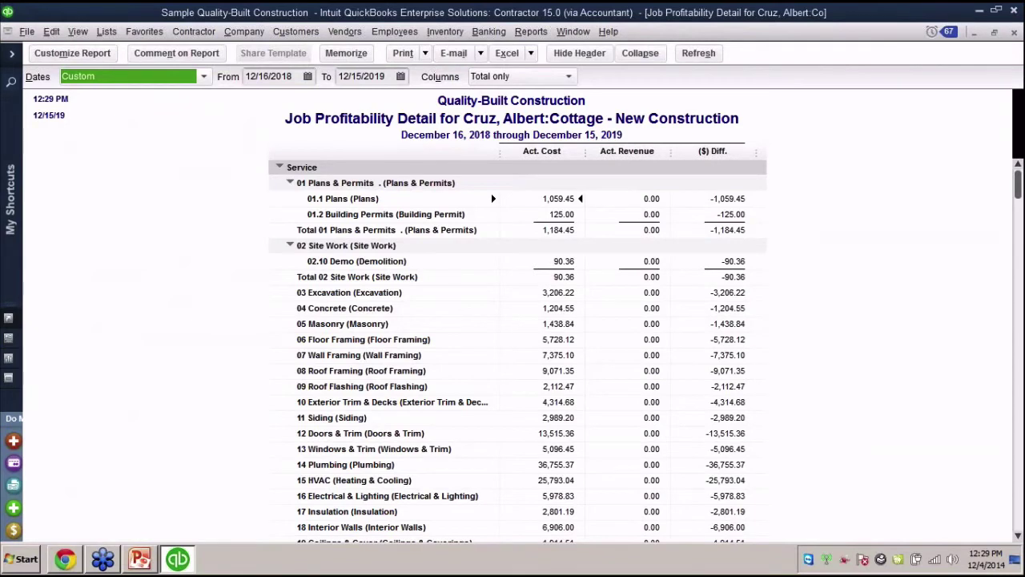
{"action": "scroll", "coordinate": [517, 345], "scroll_direction": "down", "scroll_amount": 4}
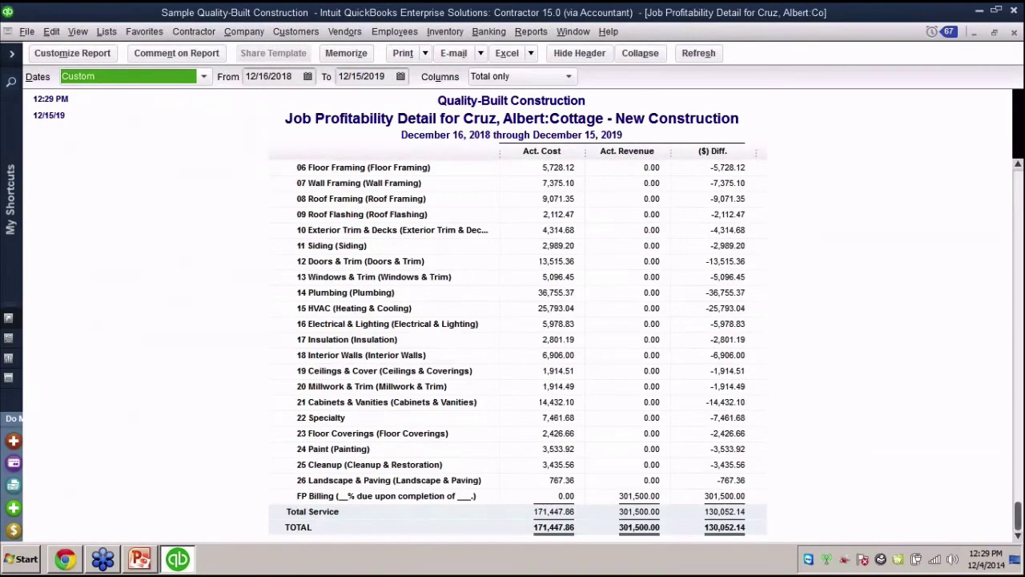
{"action": "scroll", "coordinate": [518, 345], "scroll_direction": "up", "scroll_amount": 4}
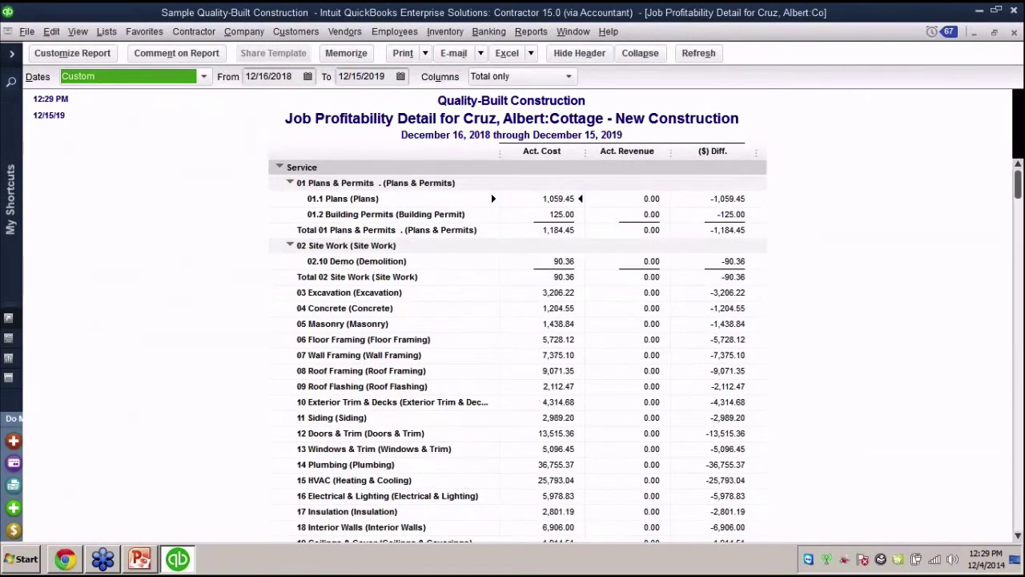
{"action": "scroll", "coordinate": [517, 344], "scroll_direction": "down", "scroll_amount": 4}
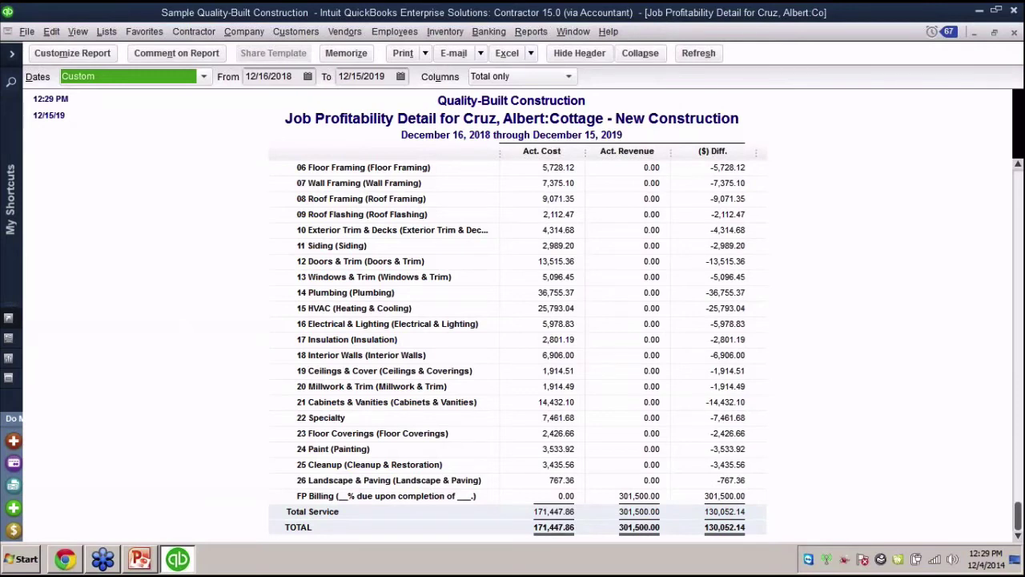
{"action": "key", "text": "Escape"}
{"action": "key", "text": "Escape"}
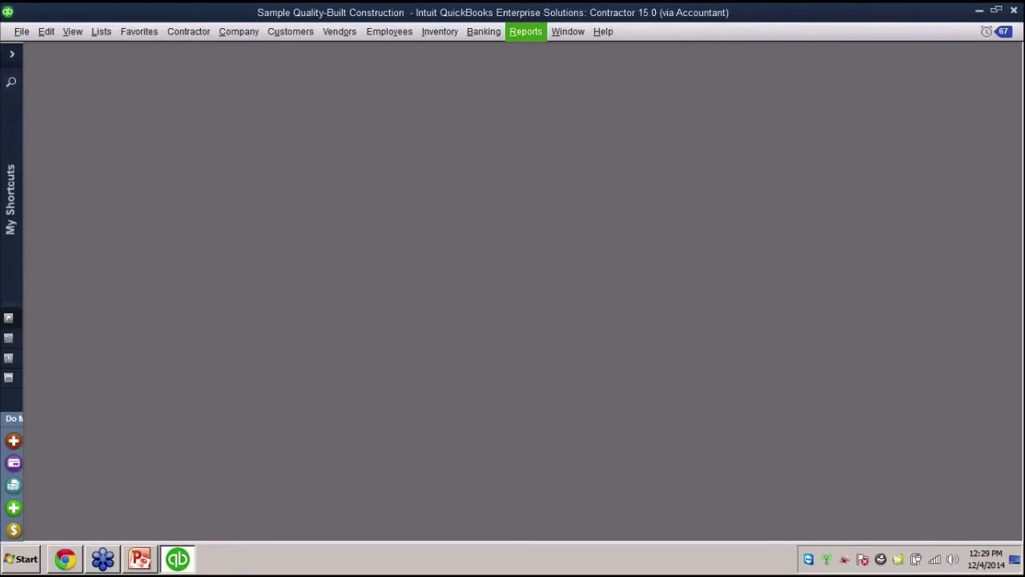
Run the Job Estimates vs. Actuals Summary report for all dates and maximize its window
{"action": "left_click", "coordinate": [525, 31]}
{"action": "mouse_move", "coordinate": [564, 267]}
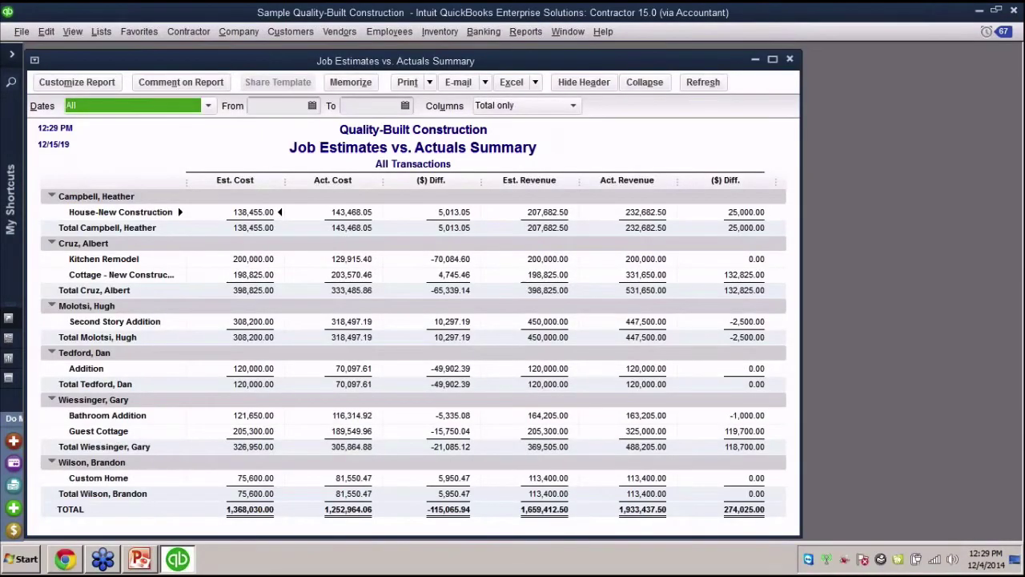
{"action": "left_click", "coordinate": [773, 60]}
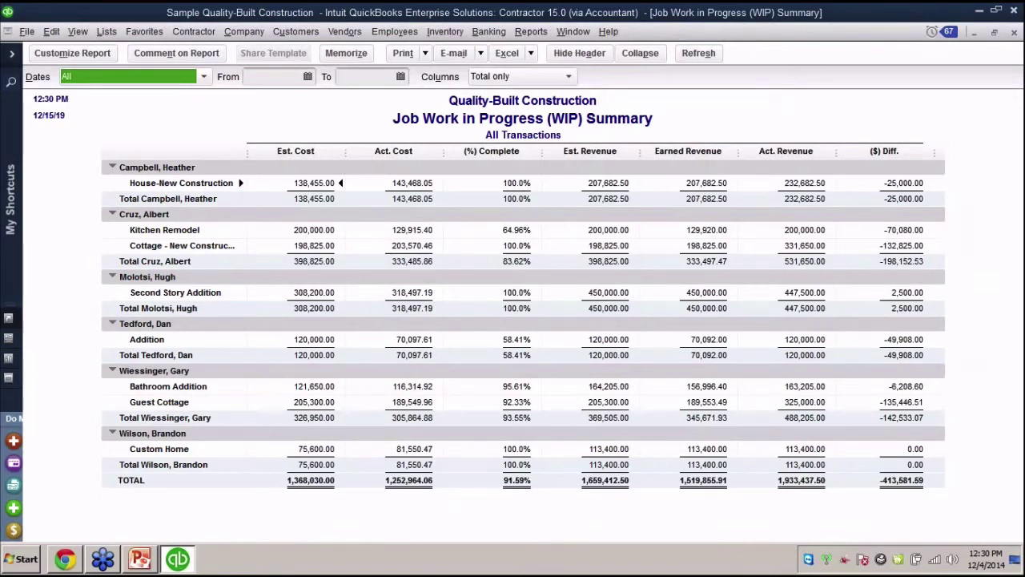
Enlarge the font of the Job Work in Progress (WIP) Summary report and apply the change to all related fonts
{"action": "right_click", "coordinate": [313, 183]}
{"action": "left_click", "coordinate": [239, 185]}
{"action": "left_click", "coordinate": [284, 144]}
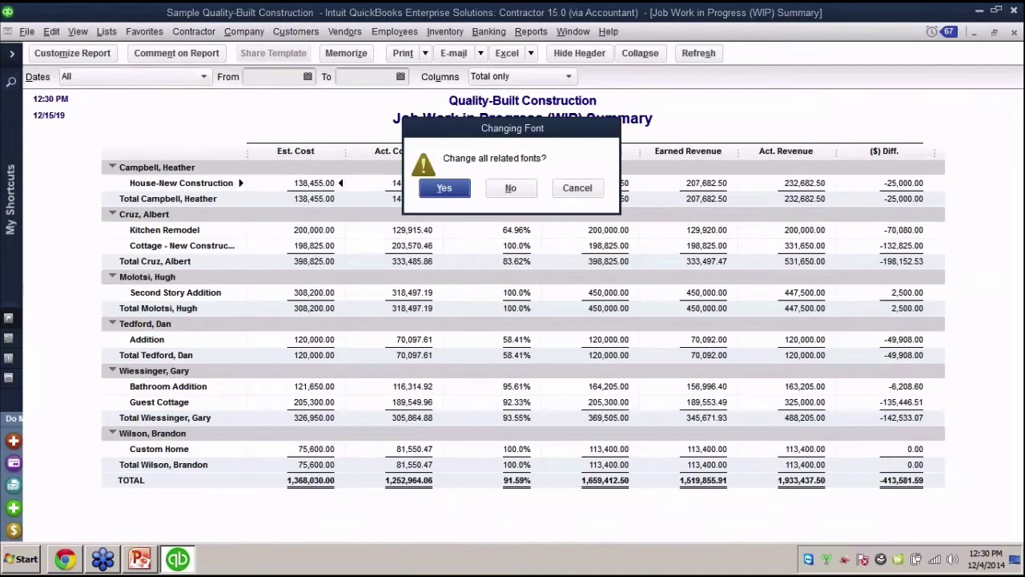
{"action": "key", "text": "Return"}
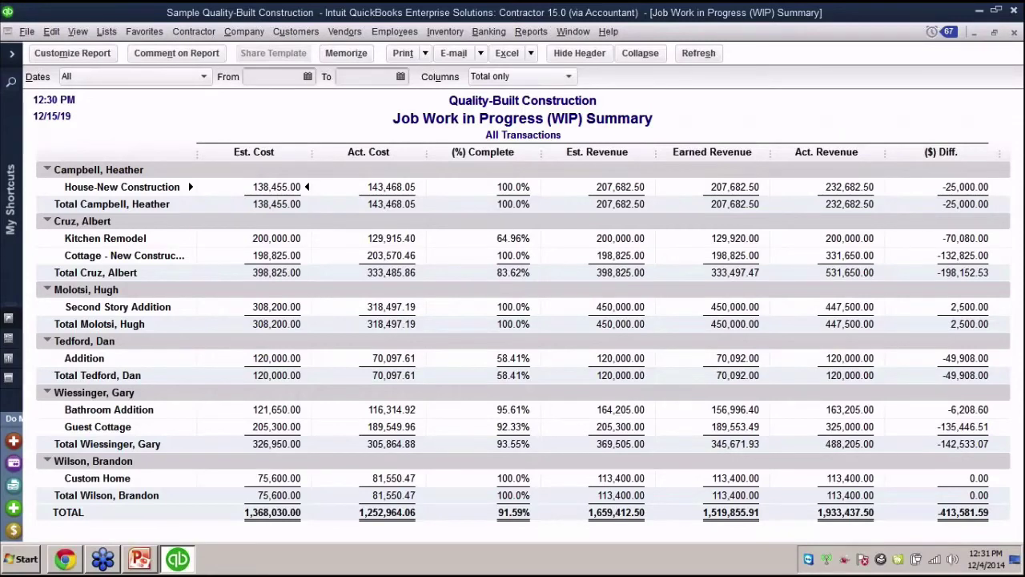
Open the 12/31/2019 progress invoice for the Cottage - New Construction job and select its first FP Billing line
{"action": "left_click", "coordinate": [841, 238]}
{"action": "key", "text": "Escape"}
{"action": "left_click", "coordinate": [521, 263]}
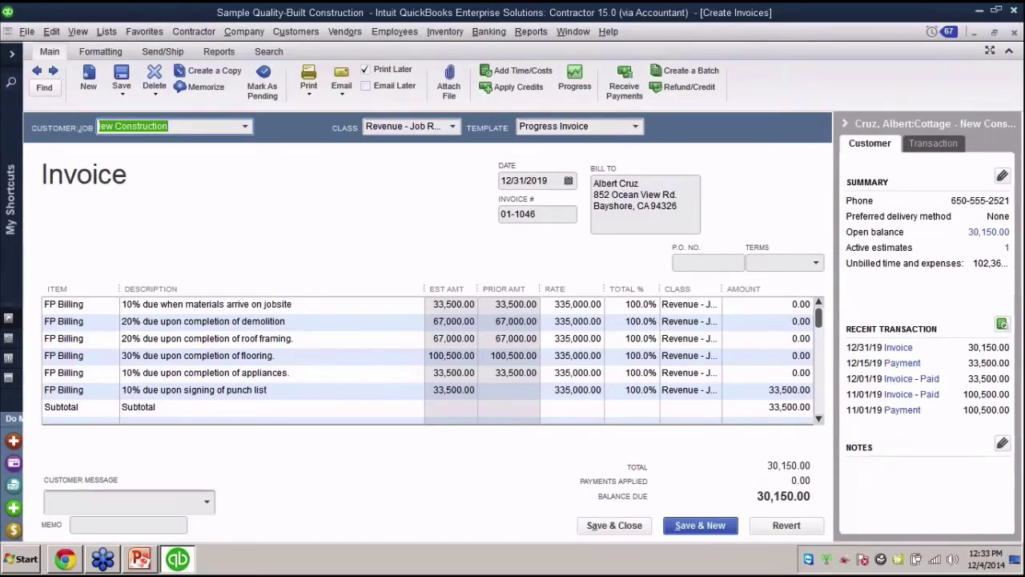
{"action": "left_click", "coordinate": [65, 305]}
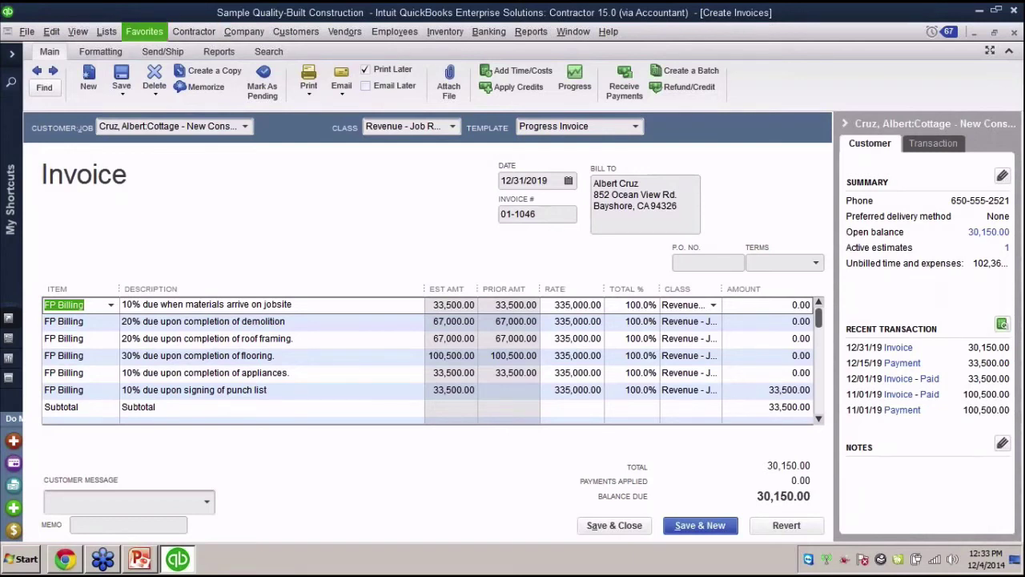
Open the 07 Wall Framing item from the Item List for editing and bring up the custom field setup for items
{"action": "left_click", "coordinate": [106, 31]}
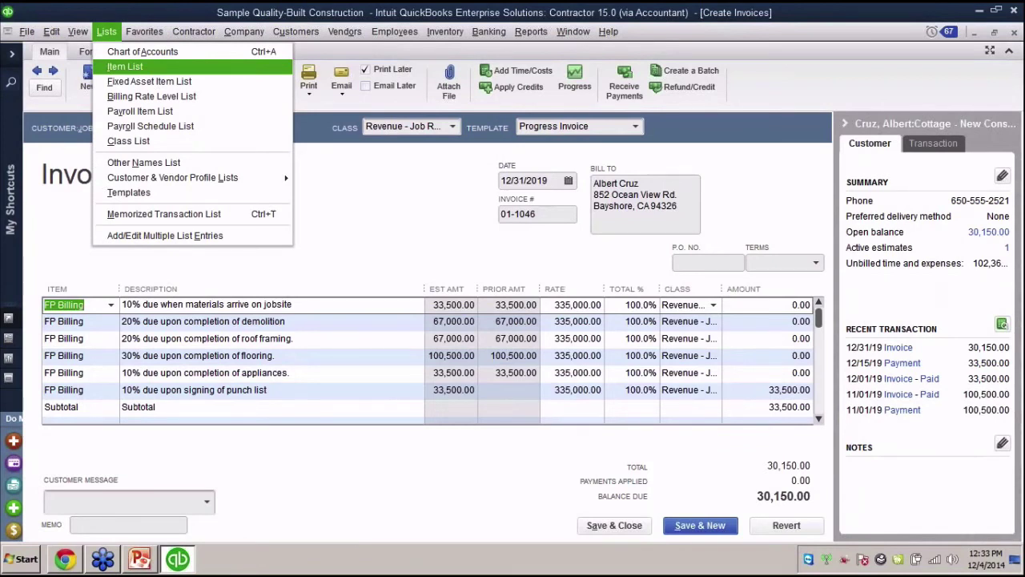
{"action": "left_click", "coordinate": [143, 51]}
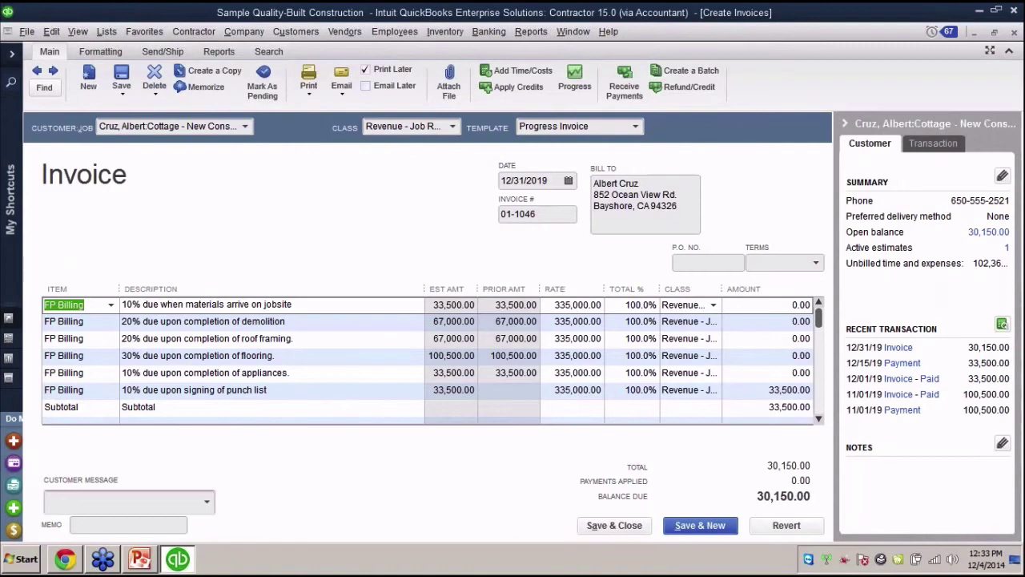
{"action": "key", "text": "ctrl+l"}
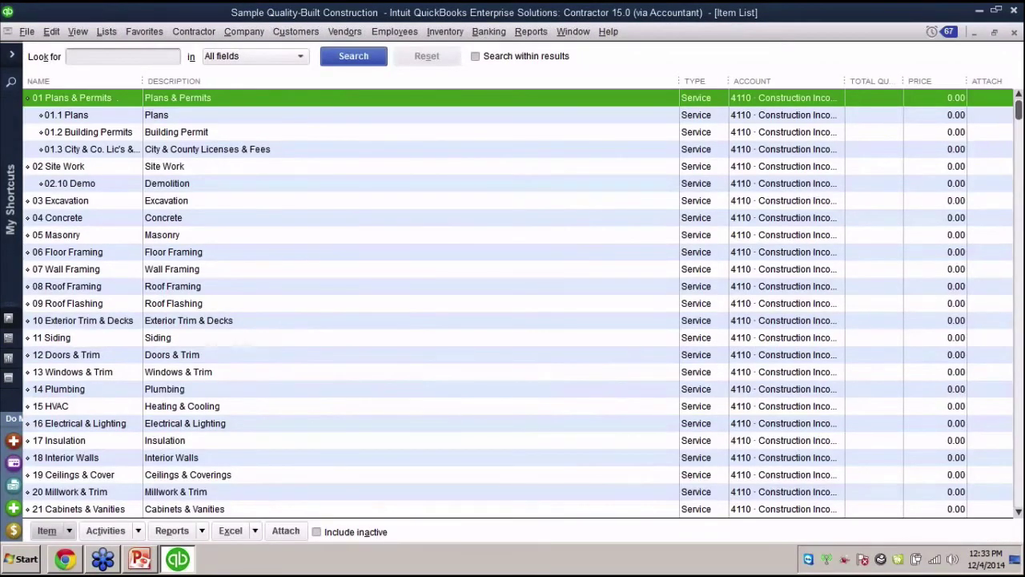
{"action": "double_click", "coordinate": [66, 270]}
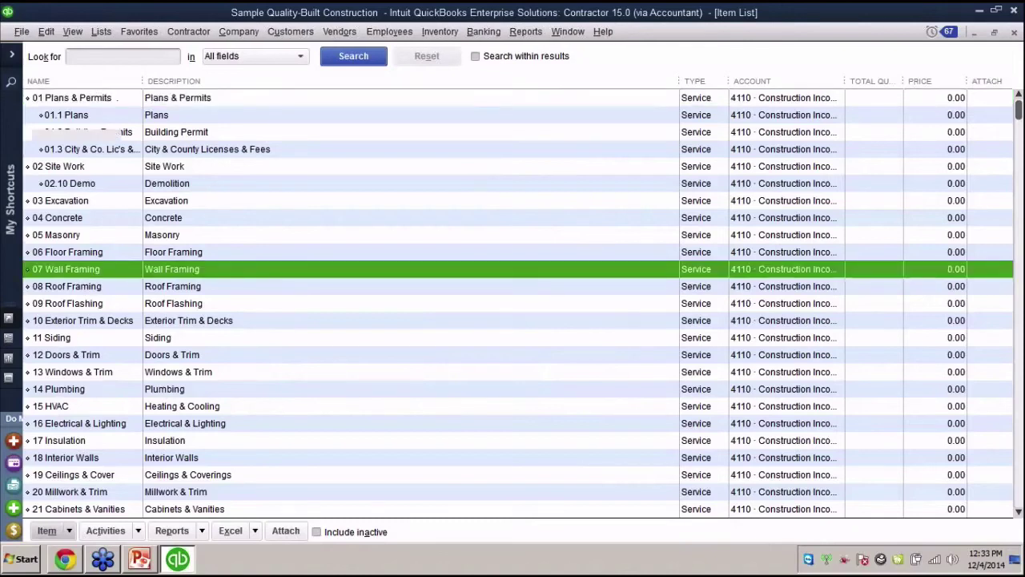
{"action": "key", "text": "ctrl+e"}
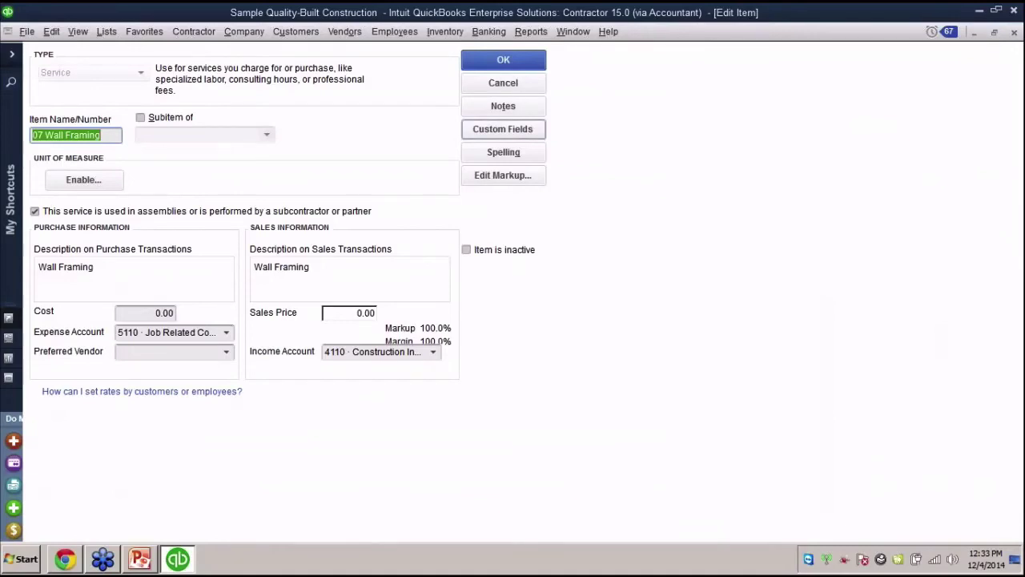
{"action": "left_click", "coordinate": [503, 129]}
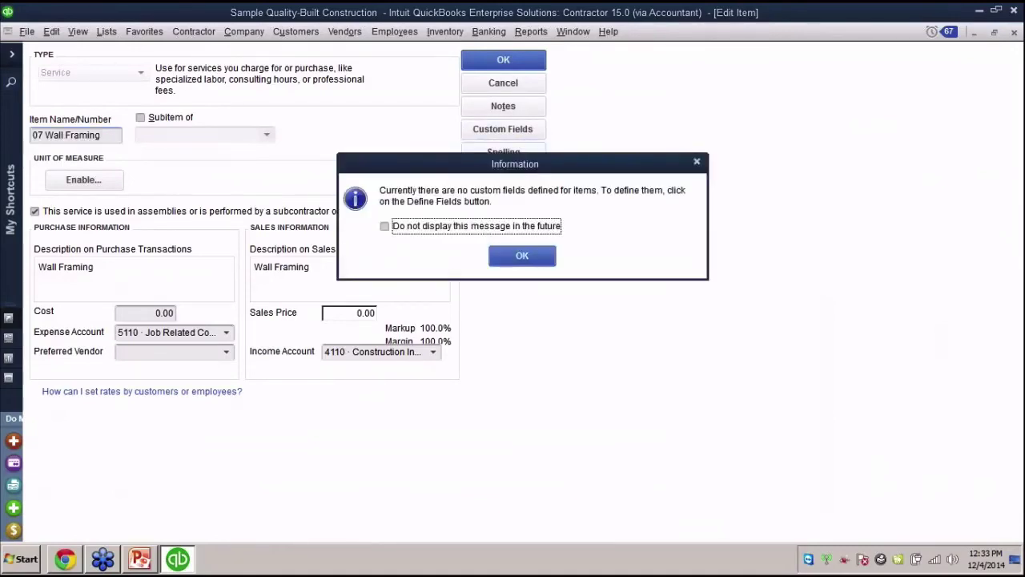
{"action": "key", "text": "Return"}
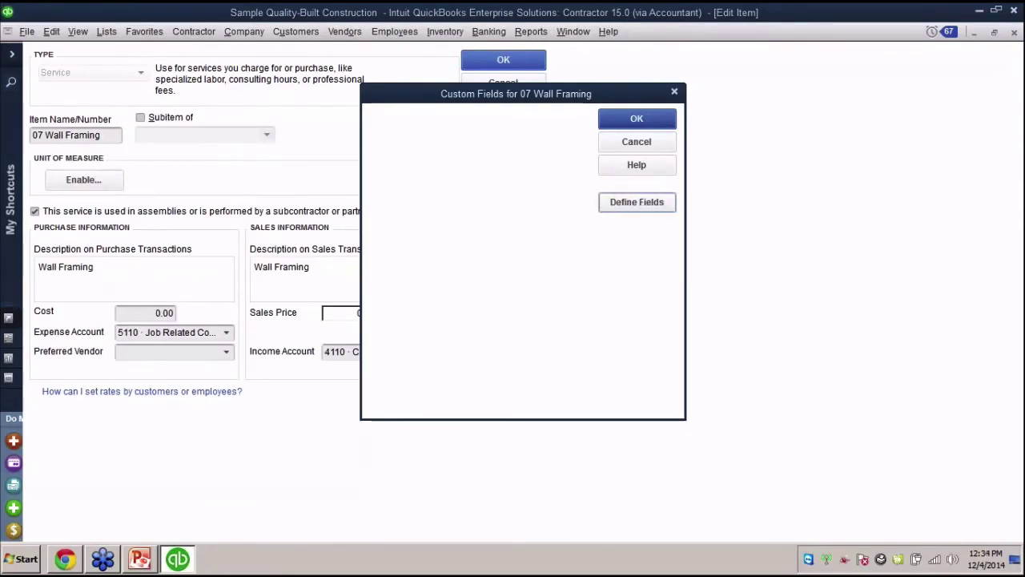
{"action": "left_click", "coordinate": [637, 202]}
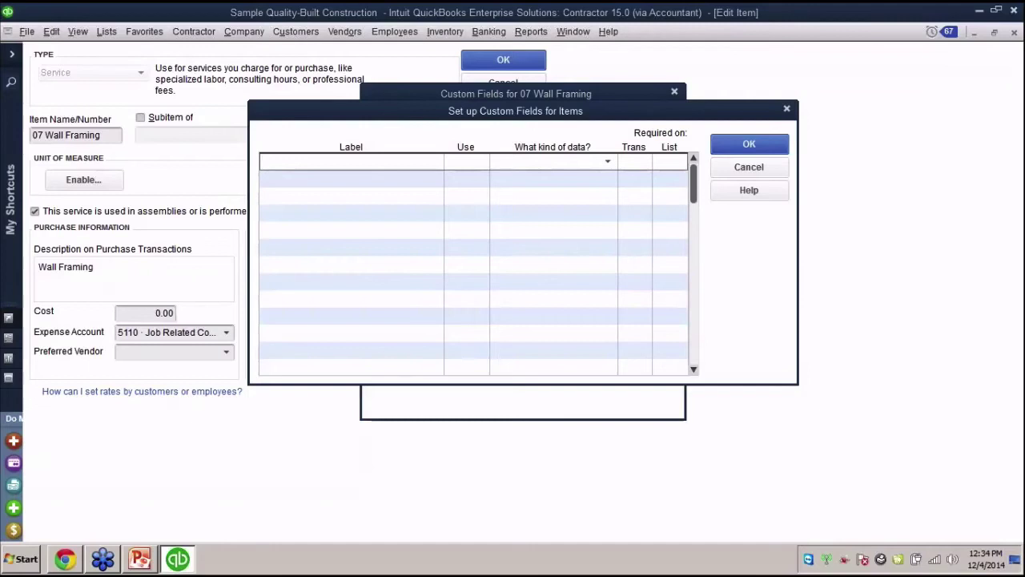
Define two custom item fields labelled COLOR and SIZE and enable both for use
{"action": "type", "text": "COLOR"}
{"action": "key", "text": "Tab"}
{"action": "key", "text": "Tab"}
{"action": "key", "text": "Tab"}
{"action": "key", "text": "Tab"}
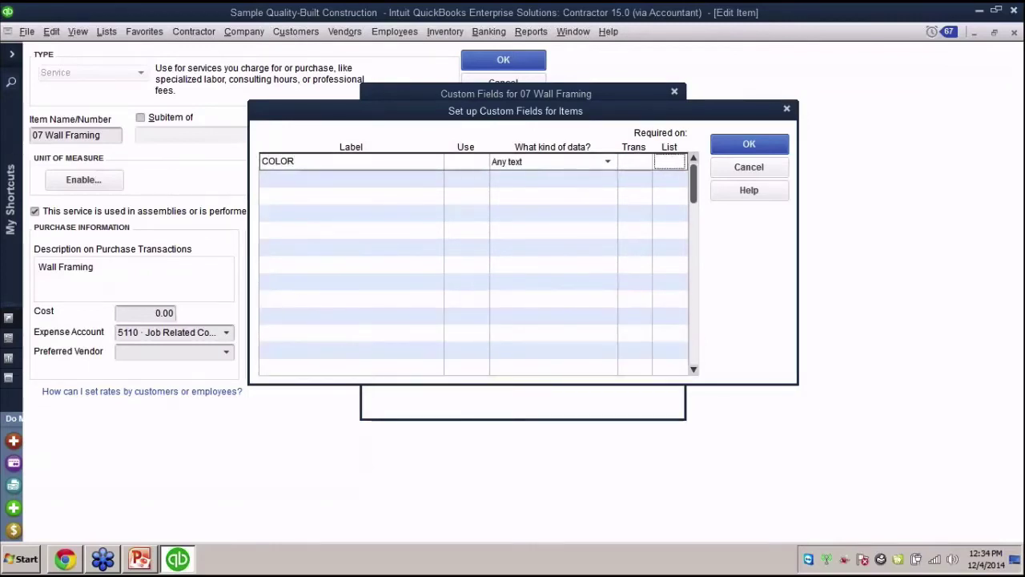
{"action": "type", "text": "SIZE"}
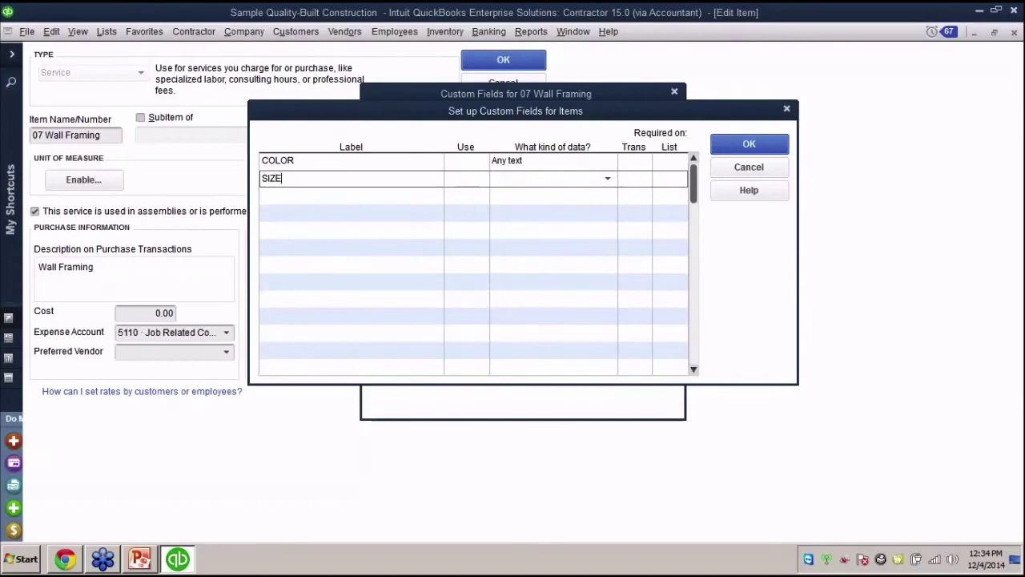
{"action": "left_click", "coordinate": [466, 161]}
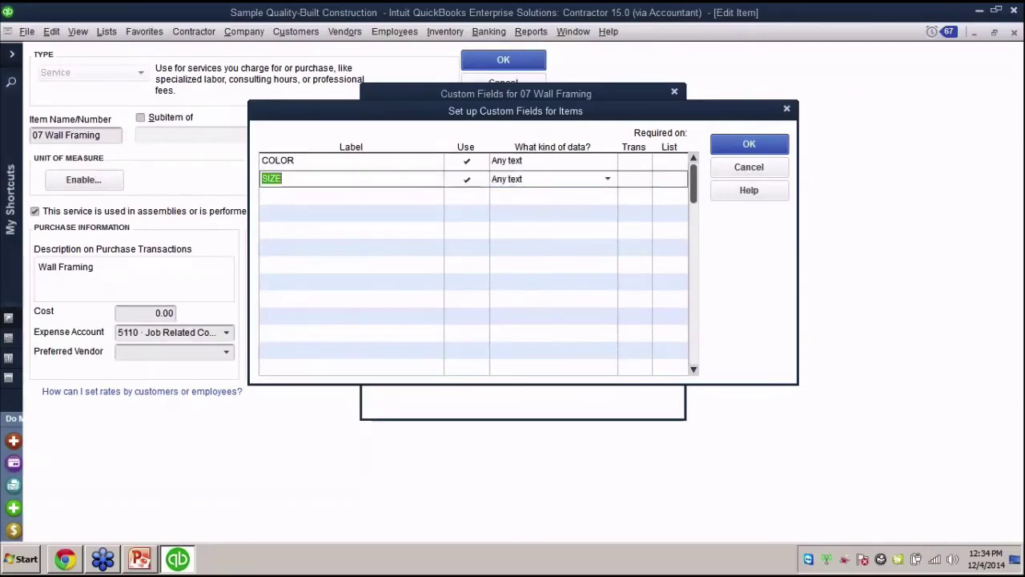
Review the data types offered for COLOR, keep Any text, save the custom fields and leave the Wall Framing item without other edits
{"action": "left_click", "coordinate": [607, 161]}
{"action": "left_click", "coordinate": [607, 161]}
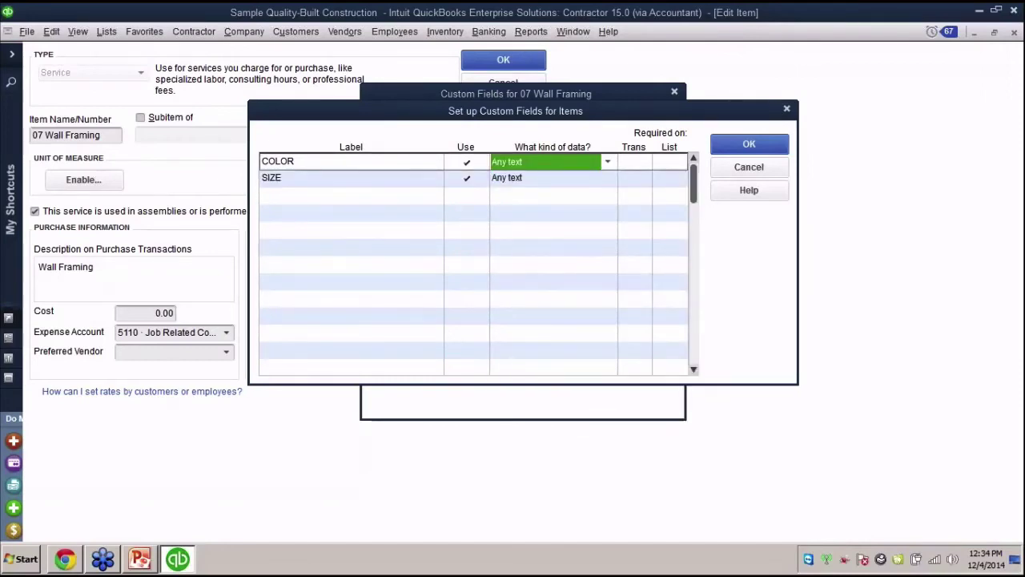
{"action": "left_click", "coordinate": [608, 161]}
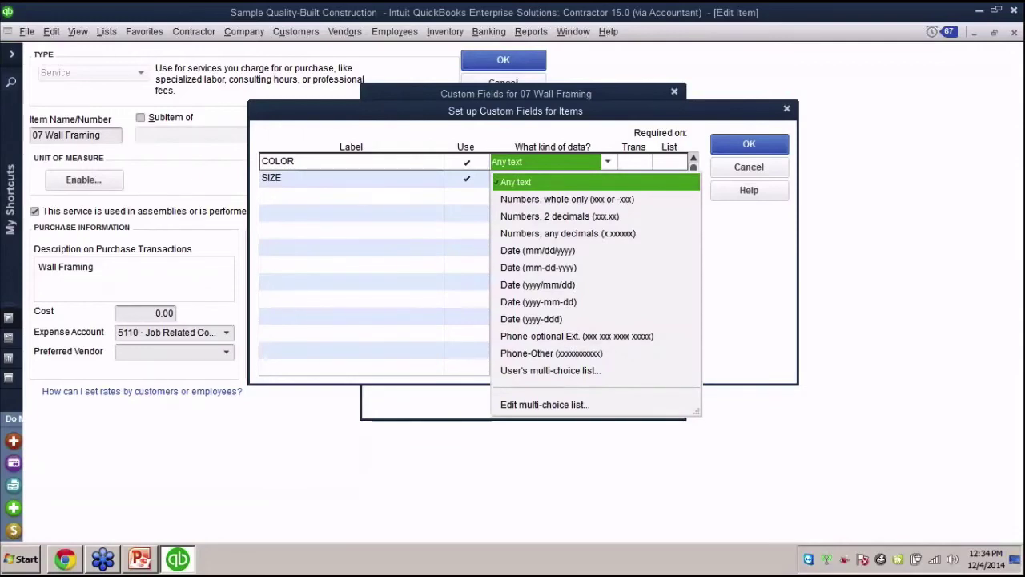
{"action": "key", "text": "Escape"}
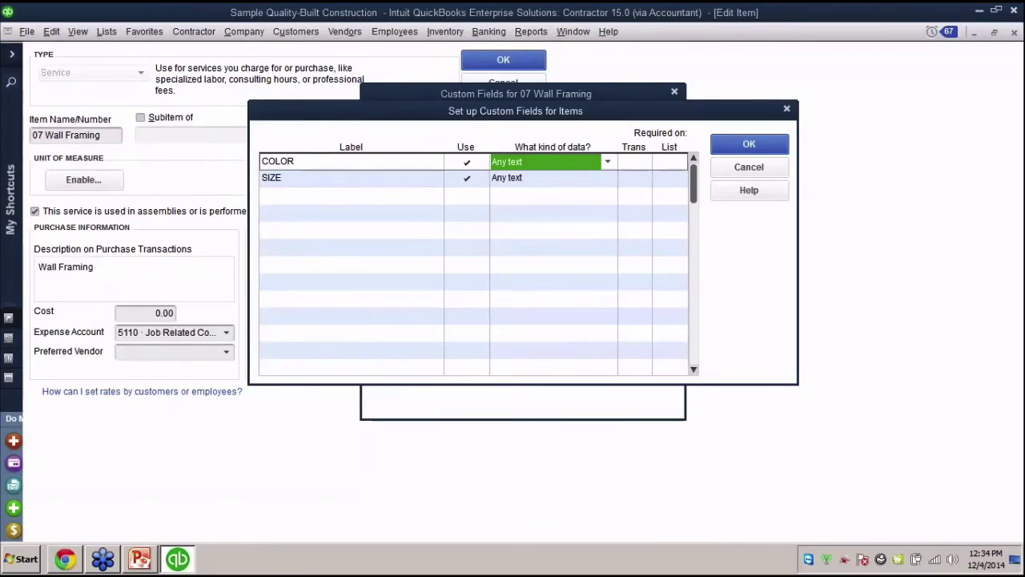
{"action": "key", "text": "Return"}
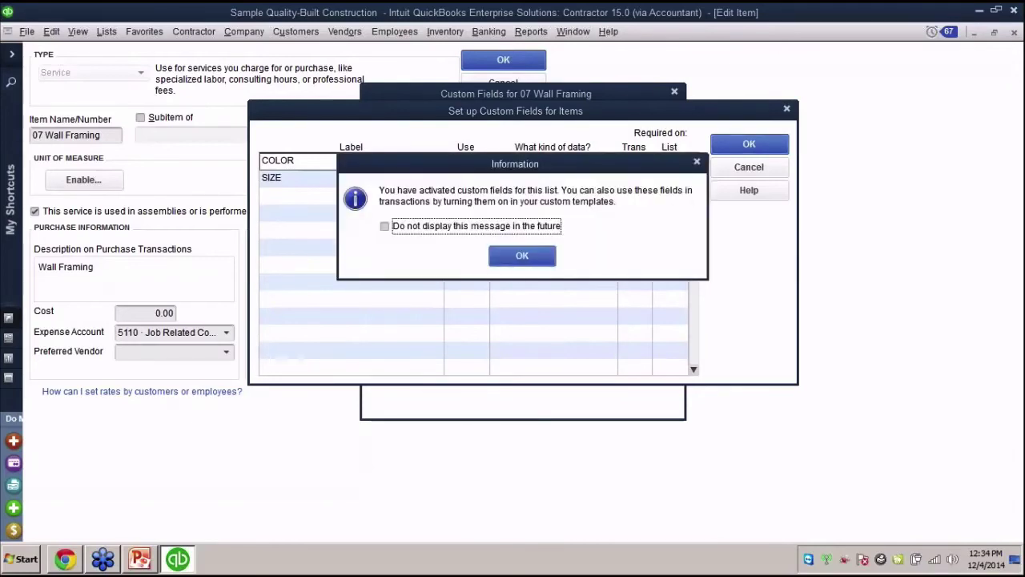
{"action": "key", "text": "Return"}
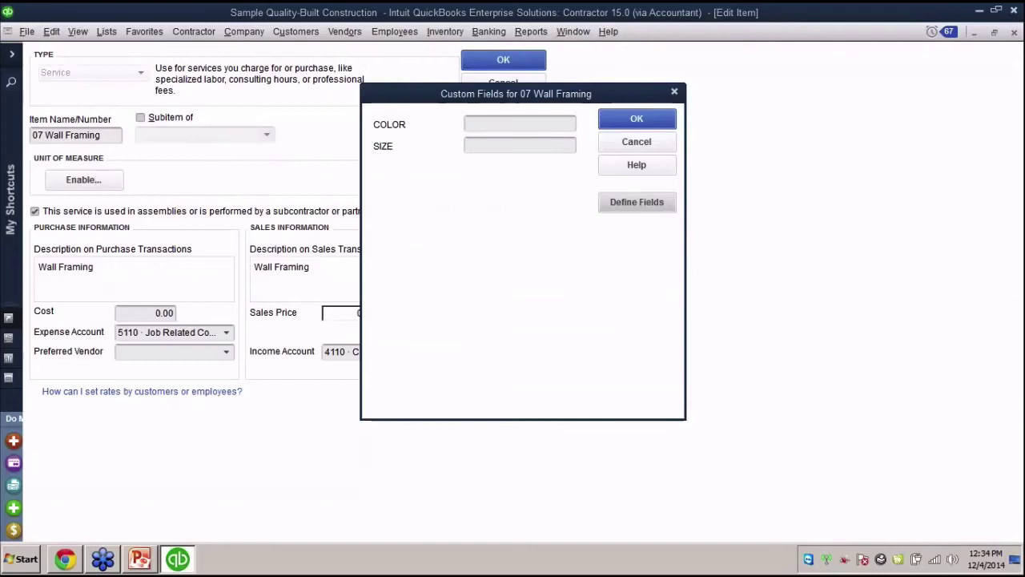
{"action": "key", "text": "Return"}
{"action": "left_click", "coordinate": [503, 83]}
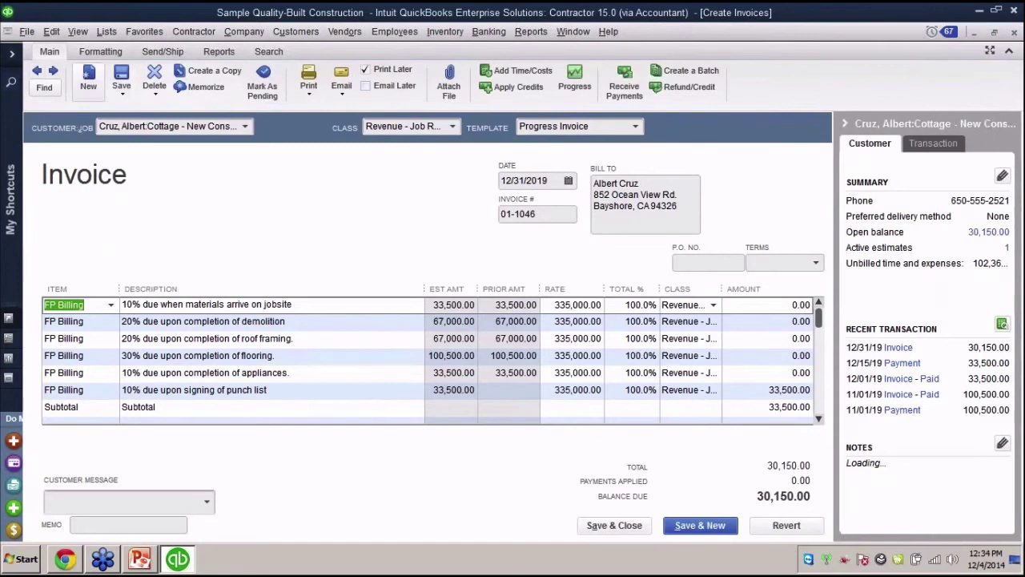
Start a new invoice and quick-add a customer named test to it
{"action": "left_click", "coordinate": [88, 80]}
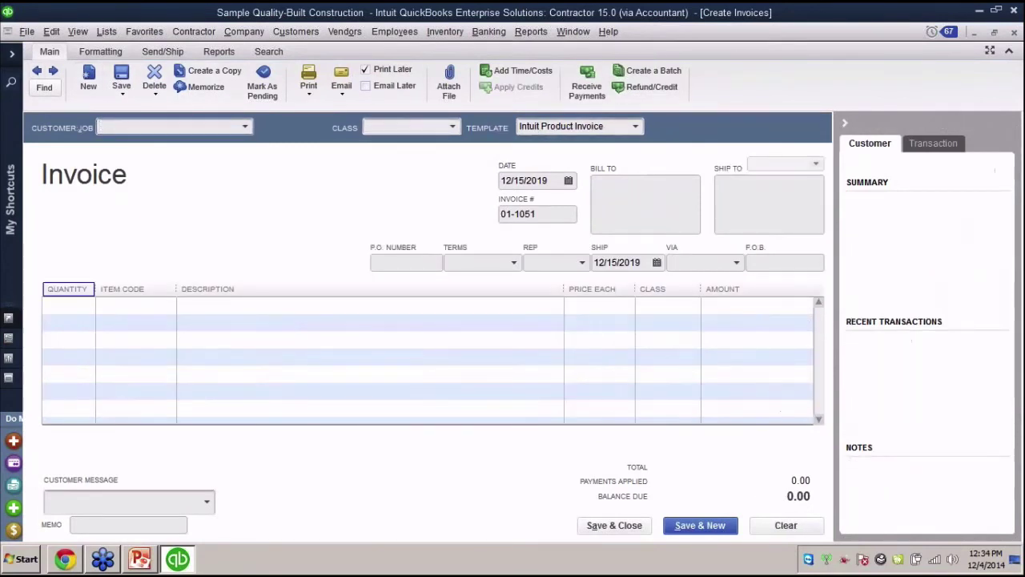
{"action": "type", "text": "Te"}
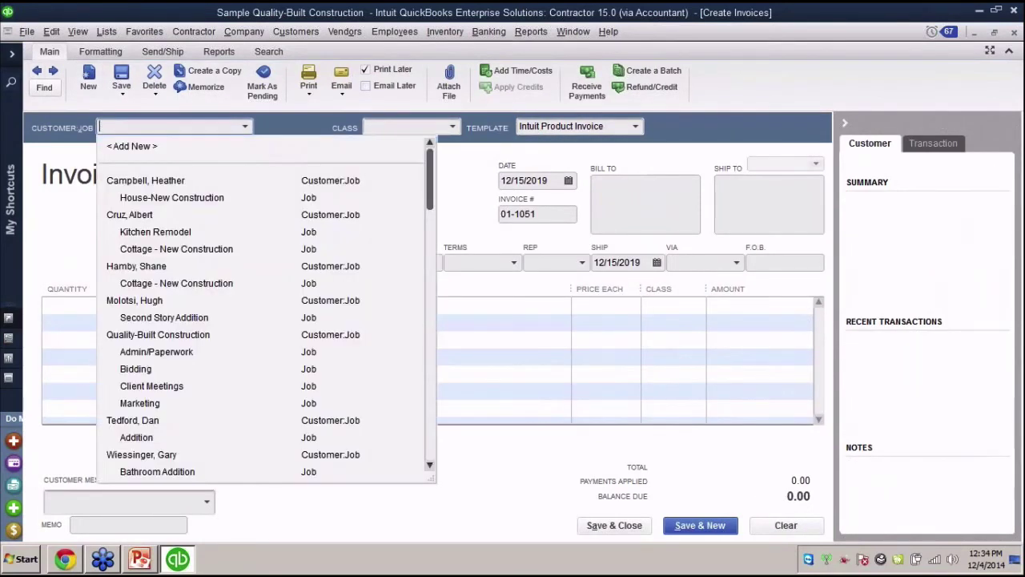
{"action": "type", "text": "st"}
{"action": "key", "text": "Return"}
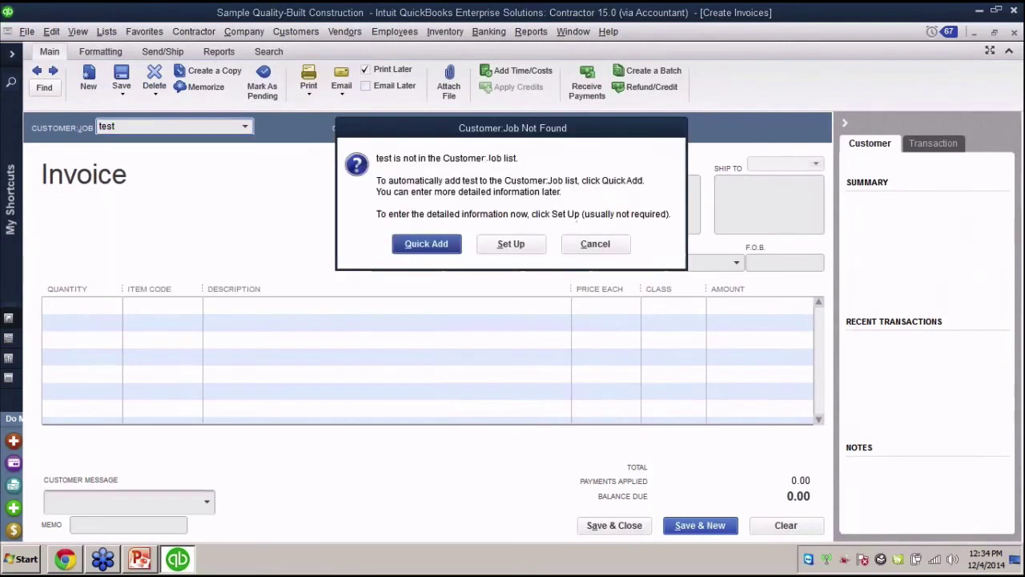
{"action": "key", "text": "Return"}
{"action": "key", "text": "Return"}
{"action": "left_click", "coordinate": [511, 187]}
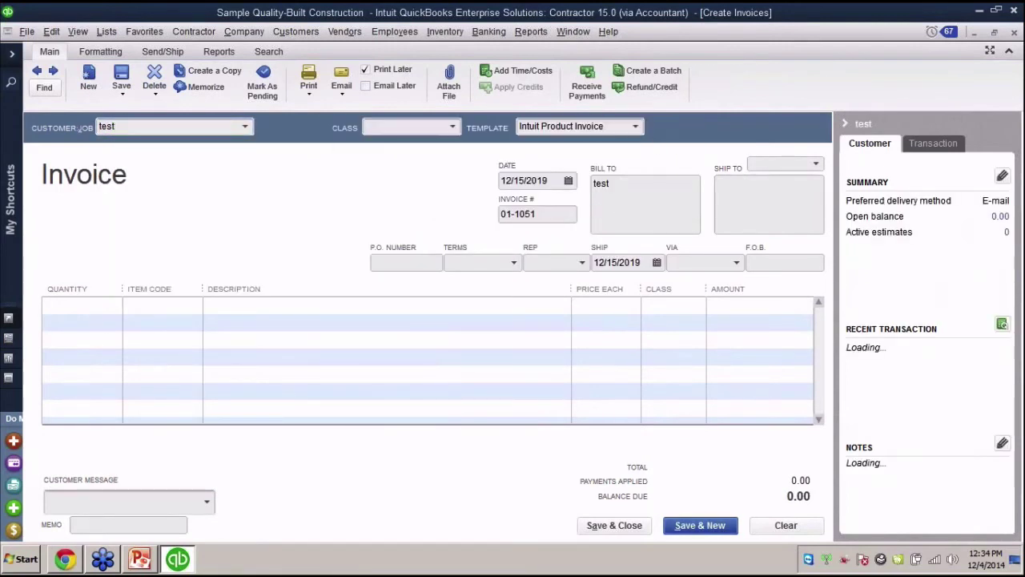
Add the 04 Concrete and 07 Wall Framing items as invoice lines and widen the Item Code column slightly
{"action": "left_click", "coordinate": [158, 305]}
{"action": "left_click", "coordinate": [194, 305]}
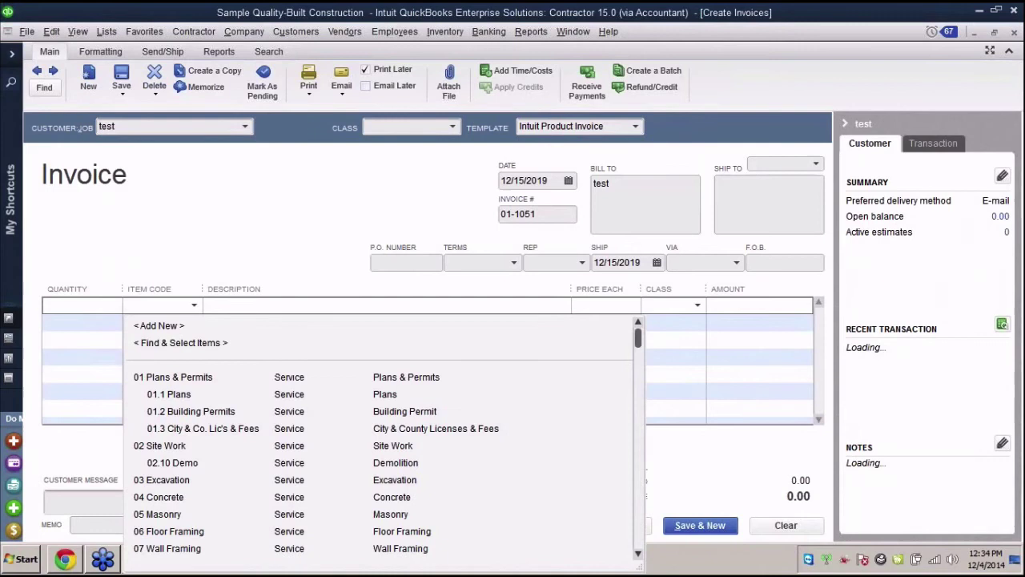
{"action": "scroll", "coordinate": [380, 437], "scroll_direction": "down", "scroll_amount": 1}
{"action": "left_click", "coordinate": [380, 445]}
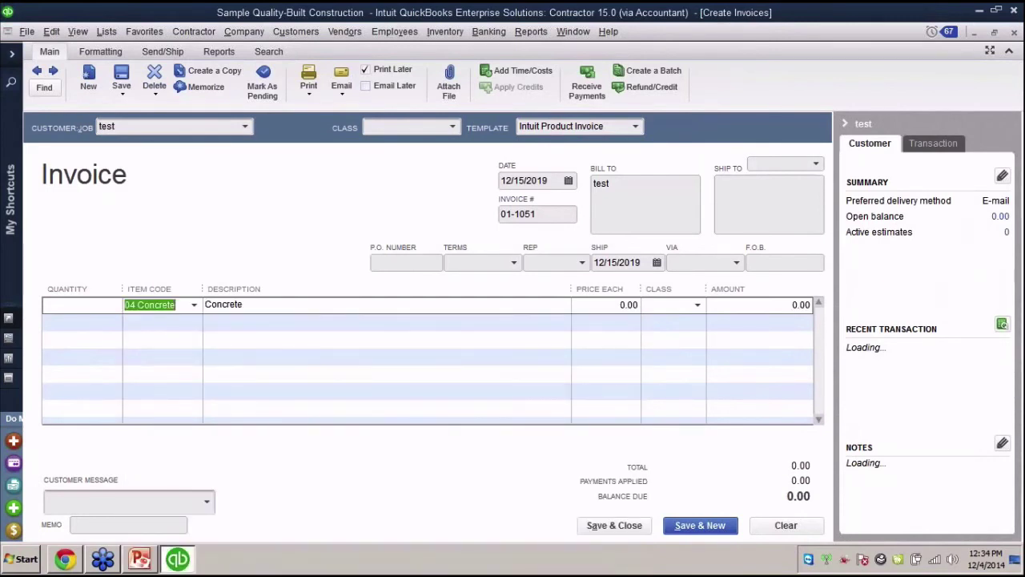
{"action": "left_click", "coordinate": [193, 322]}
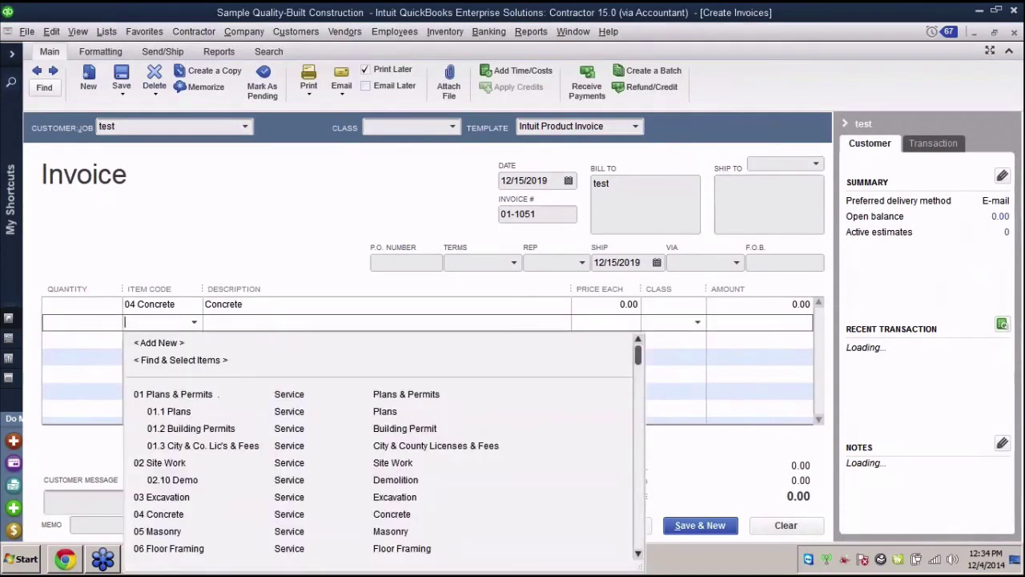
{"action": "scroll", "coordinate": [381, 446], "scroll_direction": "down", "scroll_amount": 1}
{"action": "scroll", "coordinate": [381, 445], "scroll_direction": "down", "scroll_amount": 1}
{"action": "left_click", "coordinate": [380, 462]}
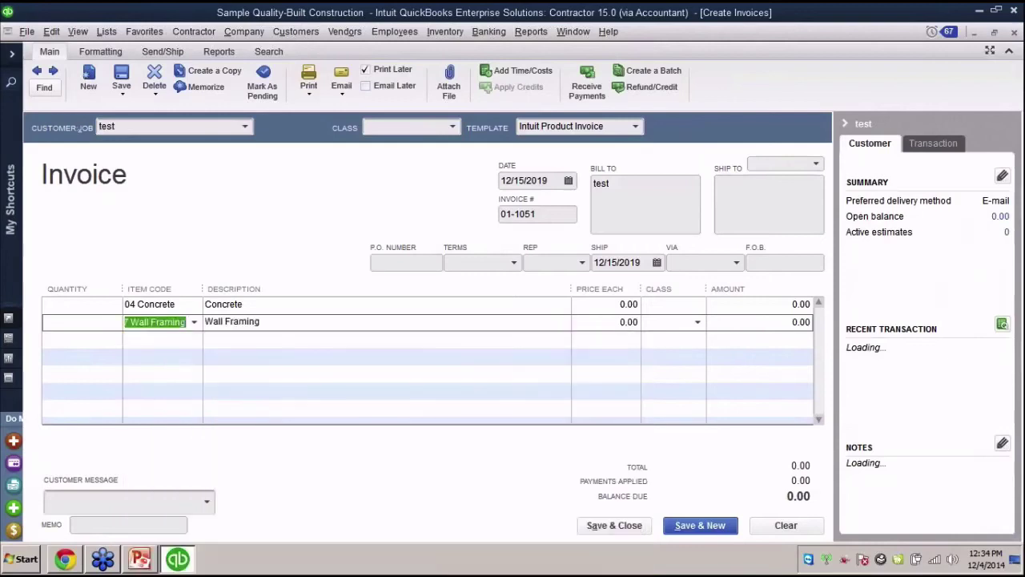
{"action": "left_click_drag", "start_coordinate": [202, 288], "coordinate": [219, 289]}
{"action": "left_click", "coordinate": [80, 339]}
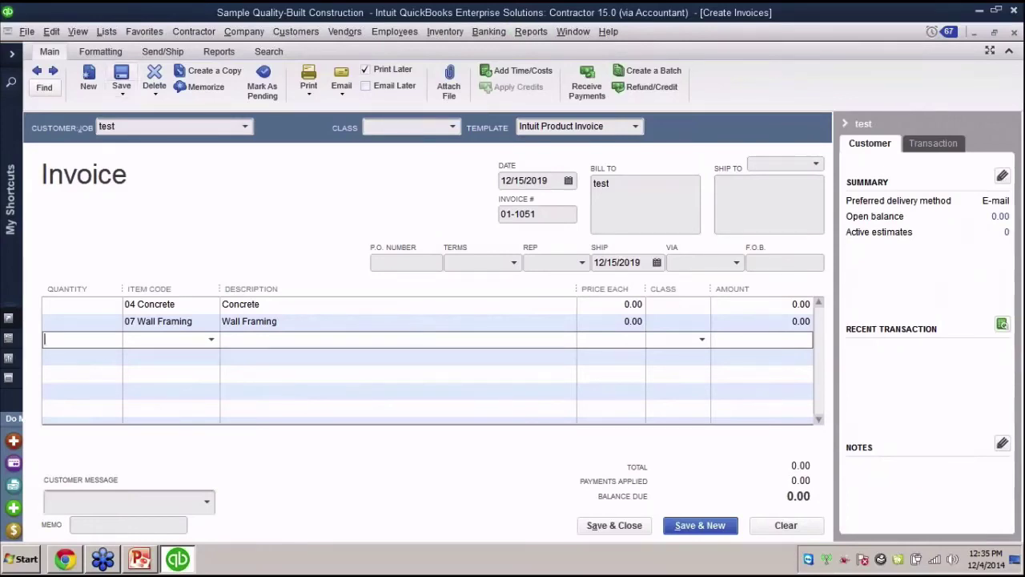
Make an editable copy of the invoice's Intuit Product Invoice template and open the copy's column layout settings
{"action": "left_click", "coordinate": [101, 52]}
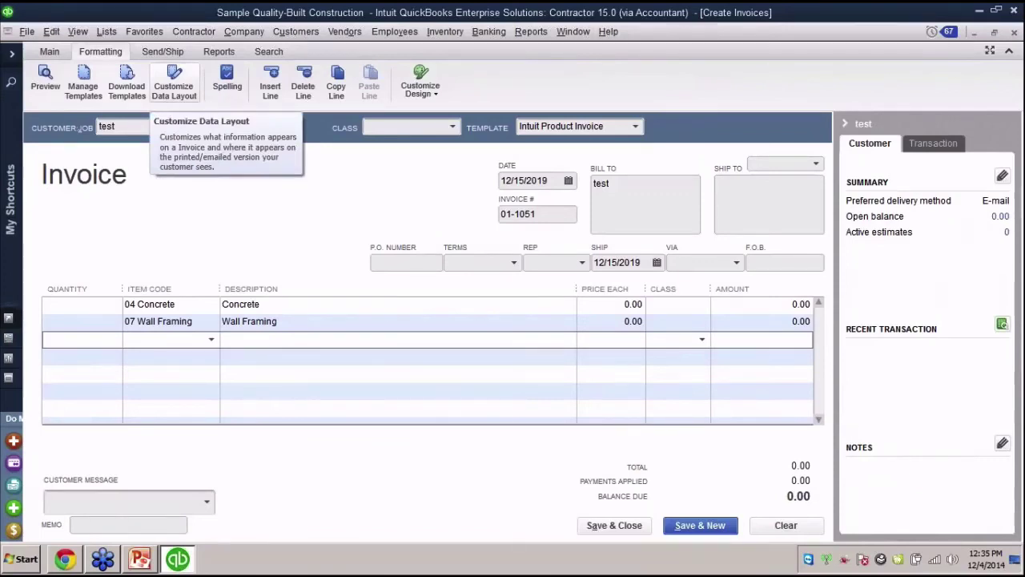
{"action": "left_click", "coordinate": [174, 84]}
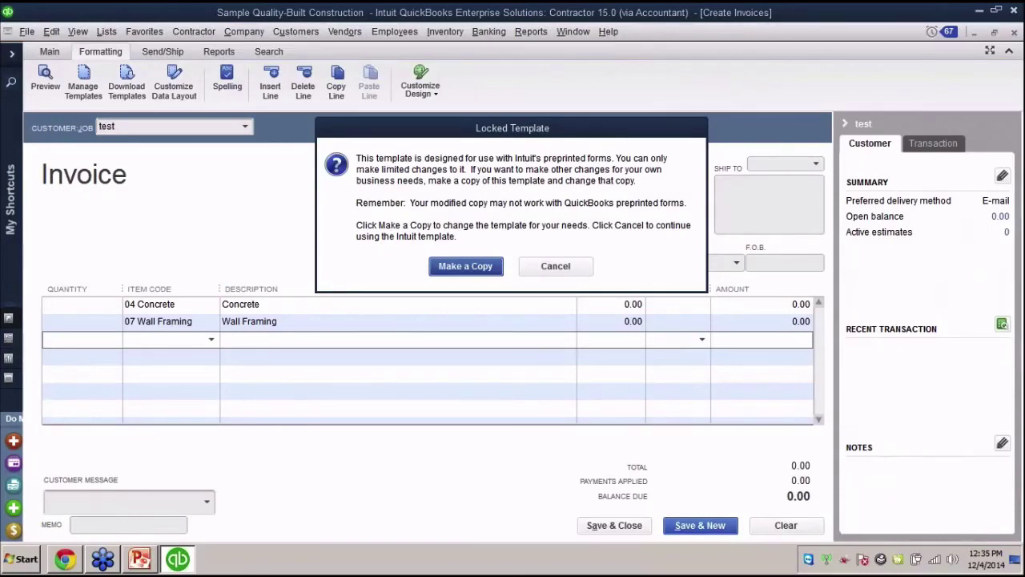
{"action": "key", "text": "Return"}
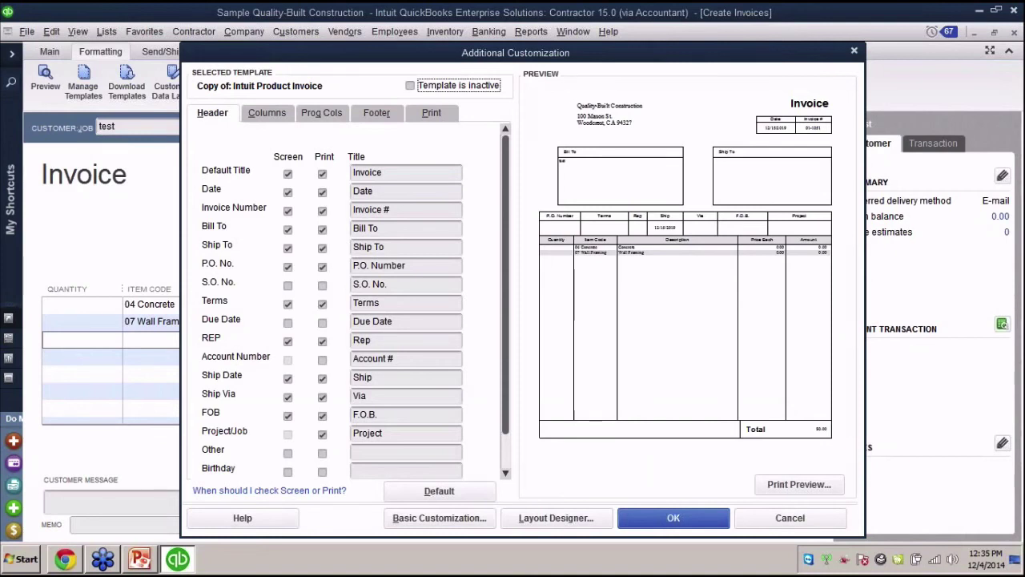
{"action": "key", "text": "alt+c"}
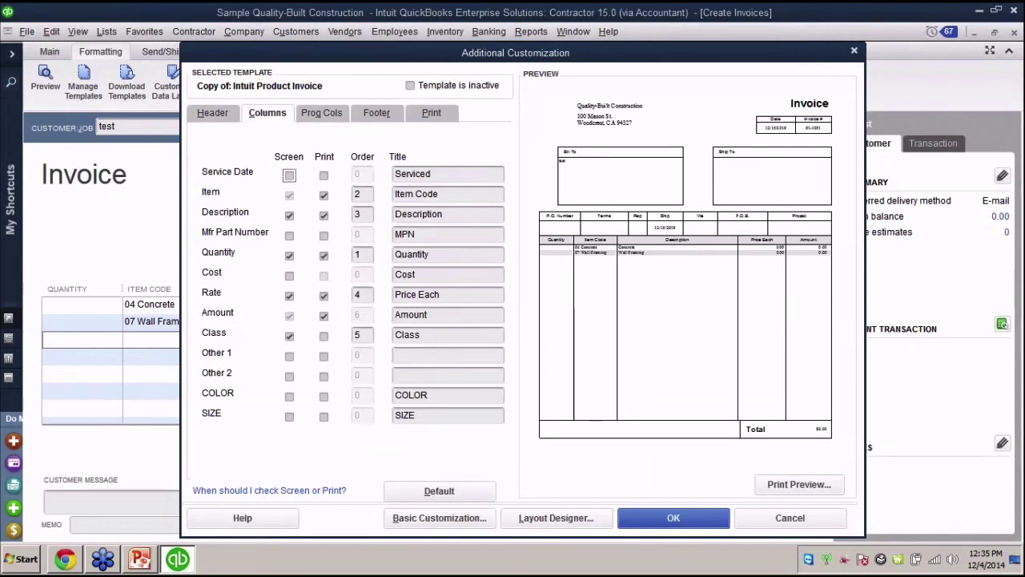
Show the COLOR and SIZE columns on screen, keep their titles and apply the customized layout to the invoice
{"action": "left_click", "coordinate": [289, 396]}
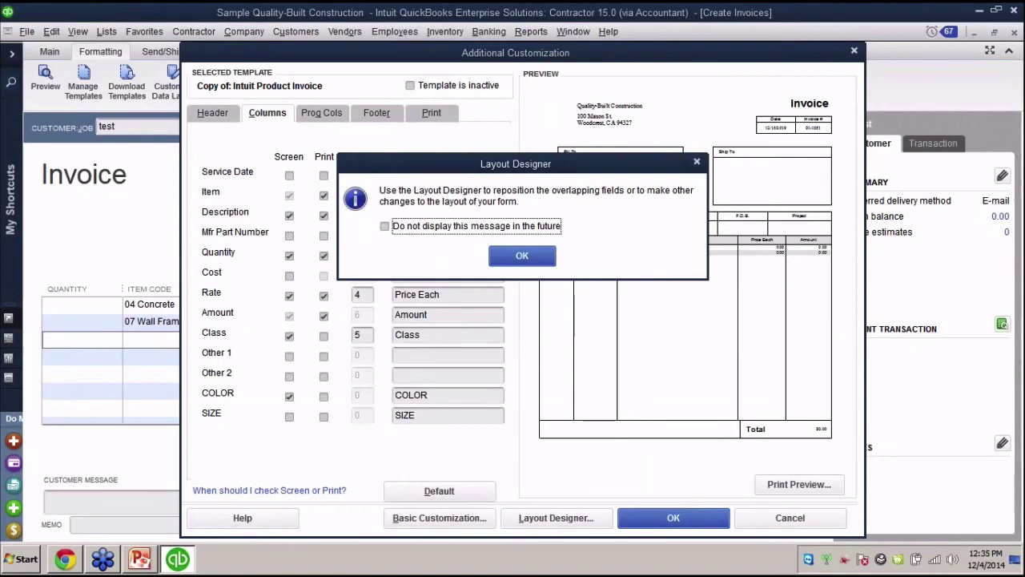
{"action": "key", "text": "Return"}
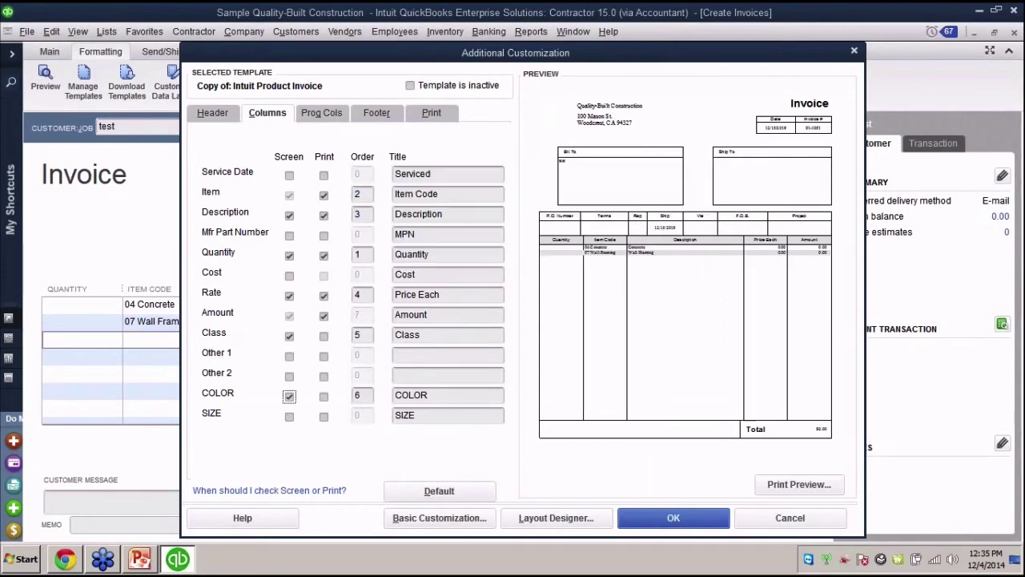
{"action": "left_click", "coordinate": [289, 416]}
{"action": "key", "text": "Return"}
{"action": "left_click", "coordinate": [428, 395]}
{"action": "left_click", "coordinate": [415, 415]}
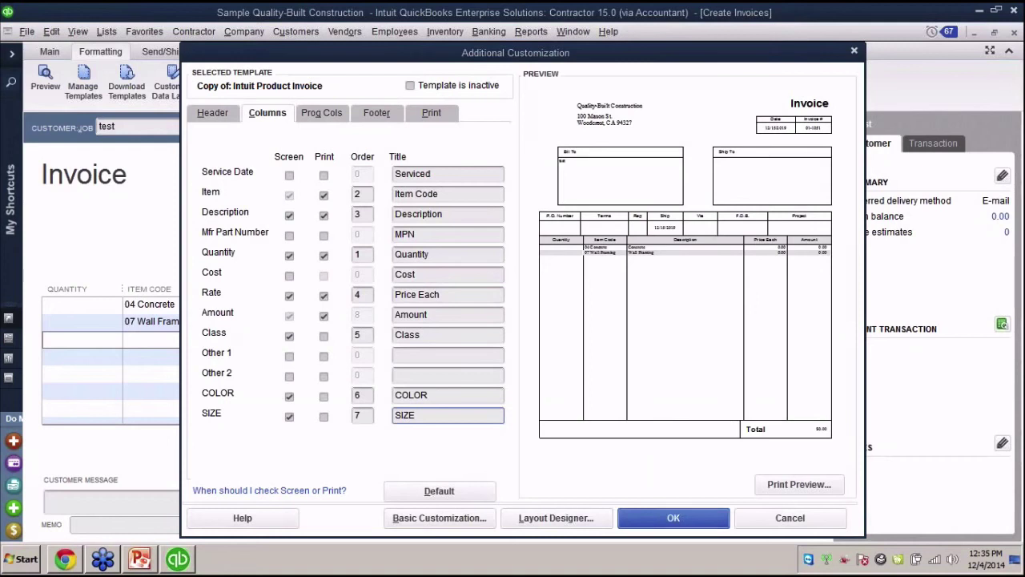
{"action": "key", "text": "Return"}
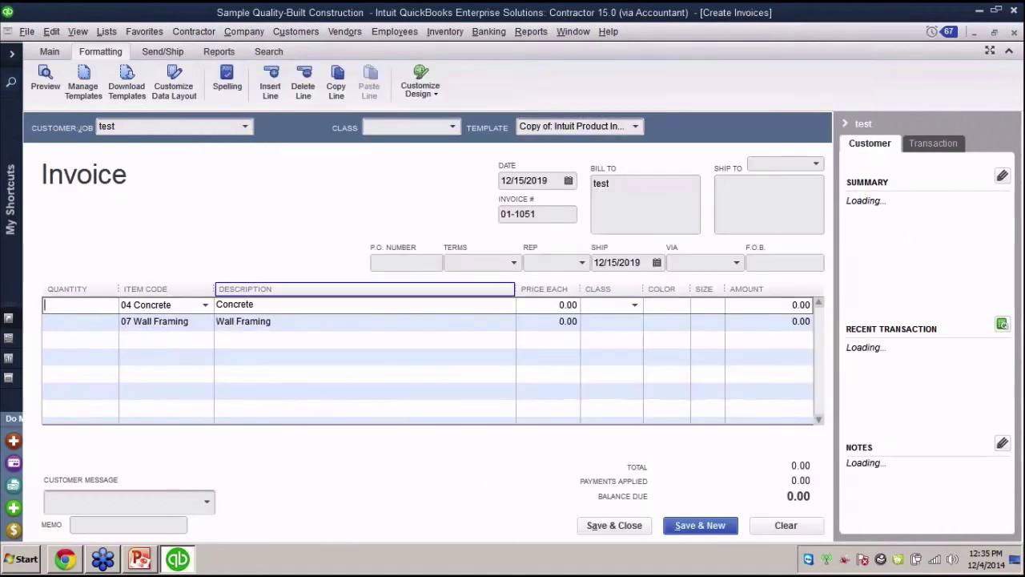
Narrow the Description column and price 04 Concrete at 200 and 07 Wall Framing at 600
{"action": "left_click_drag", "start_coordinate": [516, 288], "coordinate": [407, 289]}
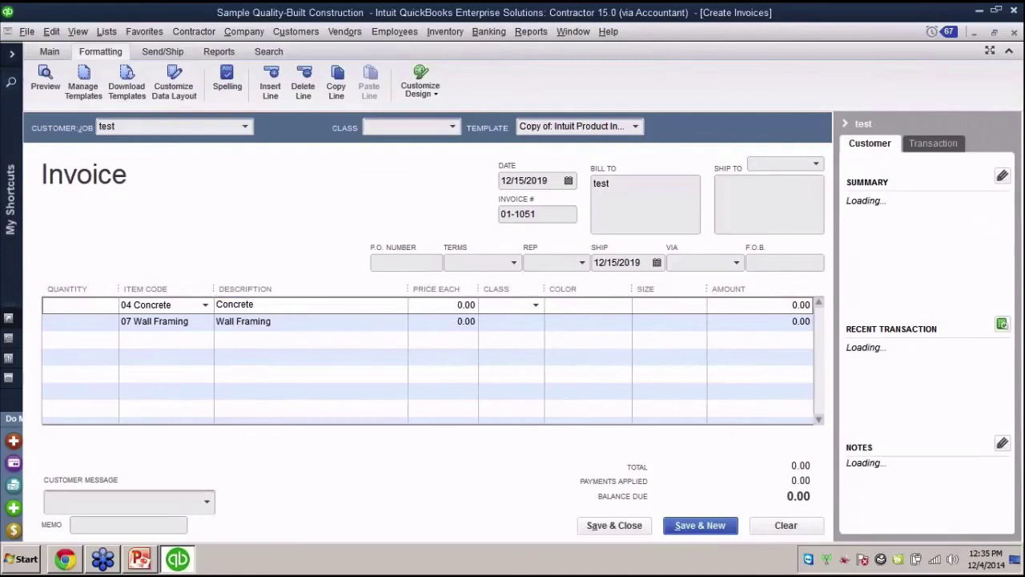
{"action": "left_click", "coordinate": [465, 305]}
{"action": "type", "text": "200"}
{"action": "key", "text": "Tab"}
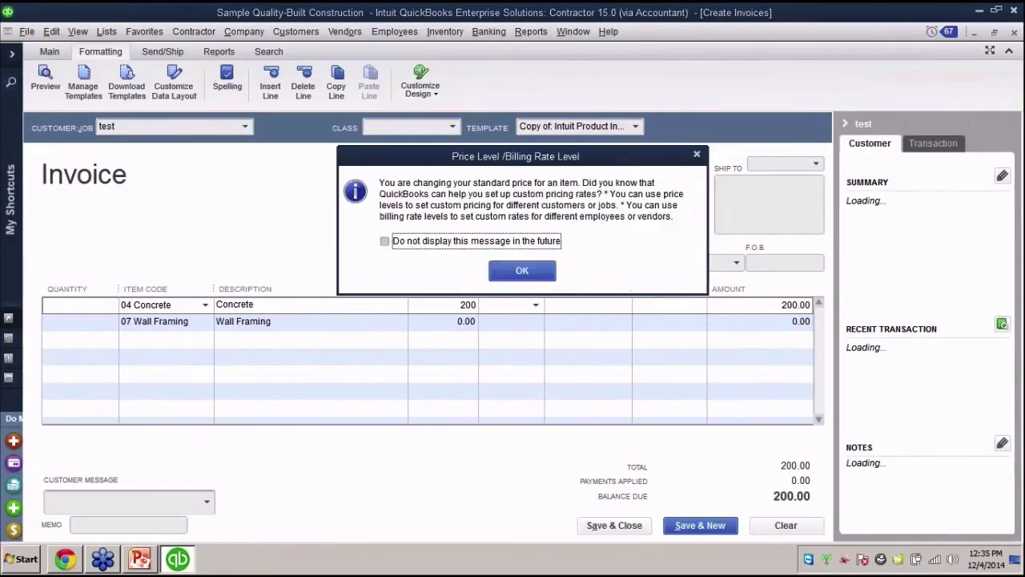
{"action": "key", "text": "Return"}
{"action": "type", "text": "600"}
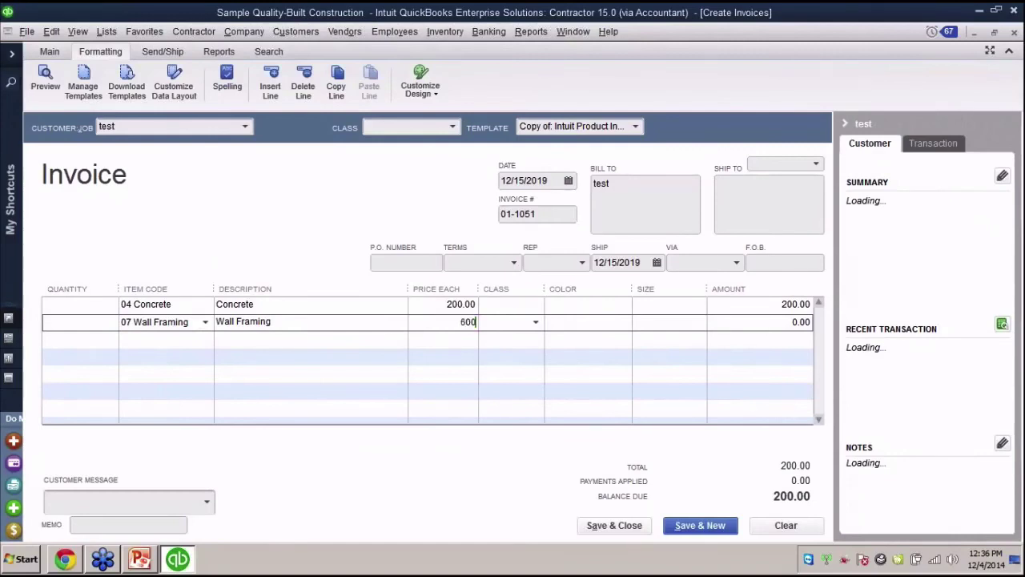
Enter color GRAY and size S for 04 Concrete, and color BROWN and size L for 07 Wall Framing
{"action": "left_click", "coordinate": [587, 304]}
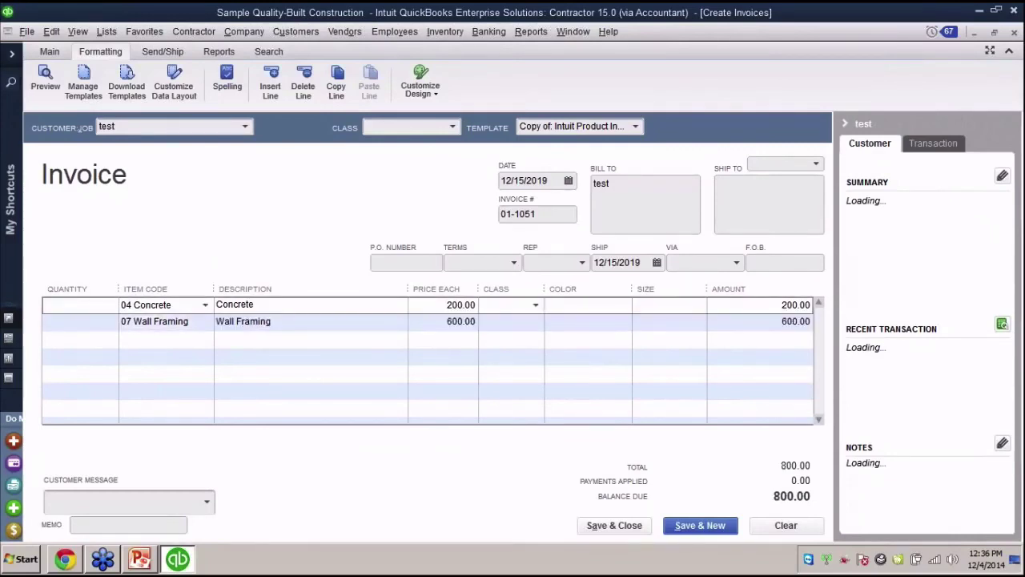
{"action": "type", "text": "GRAY"}
{"action": "key", "text": "Tab"}
{"action": "type", "text": "S"}
{"action": "left_click", "coordinate": [587, 321]}
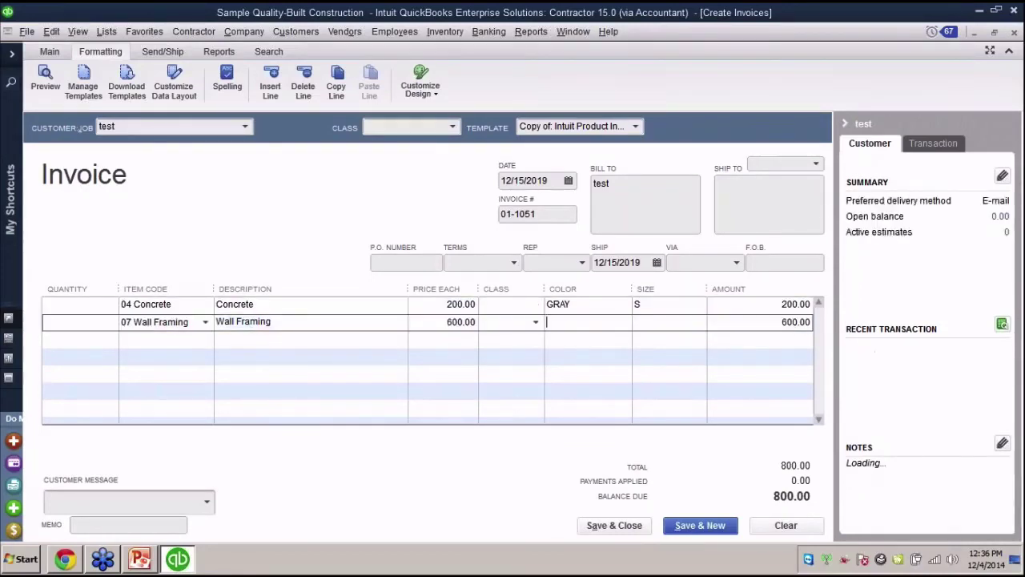
{"action": "type", "text": "BROWN"}
{"action": "key", "text": "Tab"}
Save the invoice and start a new one, closing the help topic about estimates for job costing
{"action": "key", "text": "Return"}
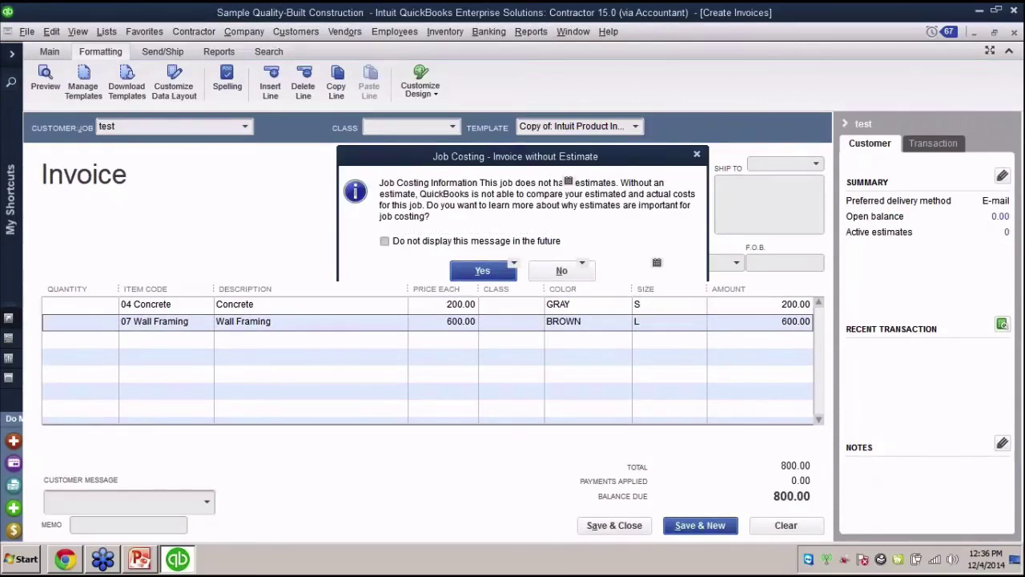
{"action": "key", "text": "Escape"}
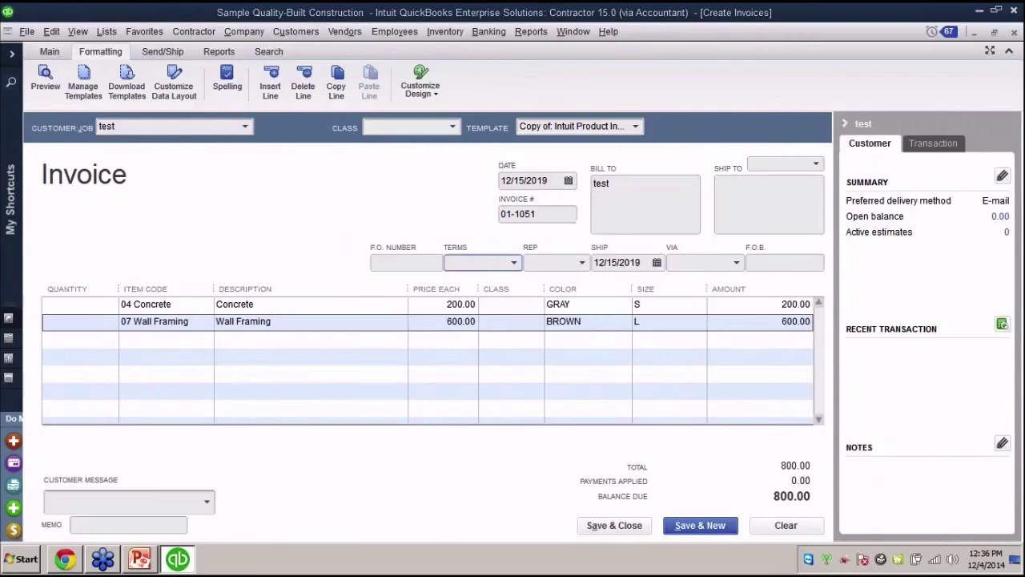
{"action": "key", "text": "alt+s"}
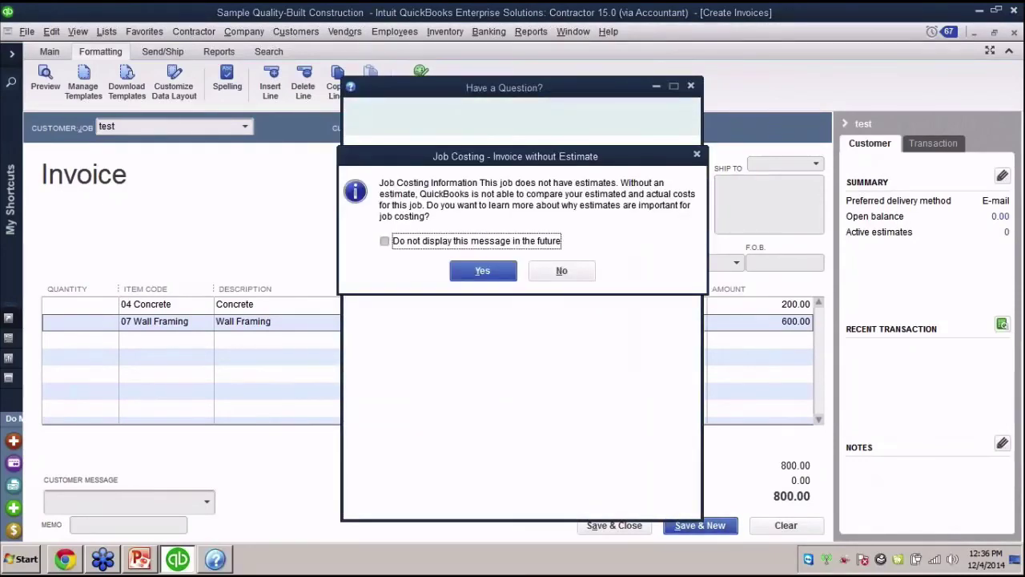
{"action": "key", "text": "Return"}
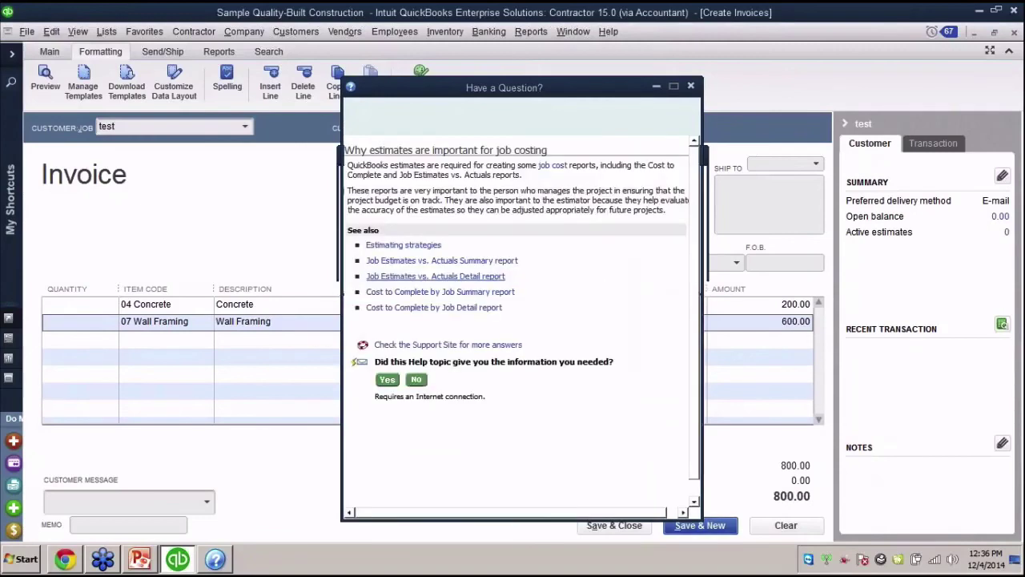
{"action": "key", "text": "Escape"}
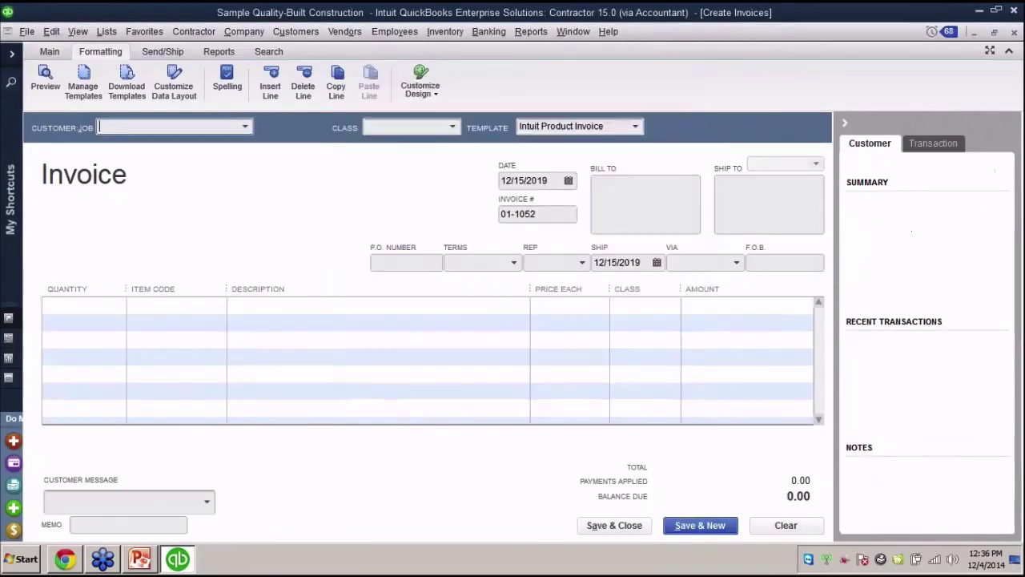
Assign the new invoice to customer test and add the 09 Roof Flashing and 03 Excavation items as lines
{"action": "type", "text": "tes"}
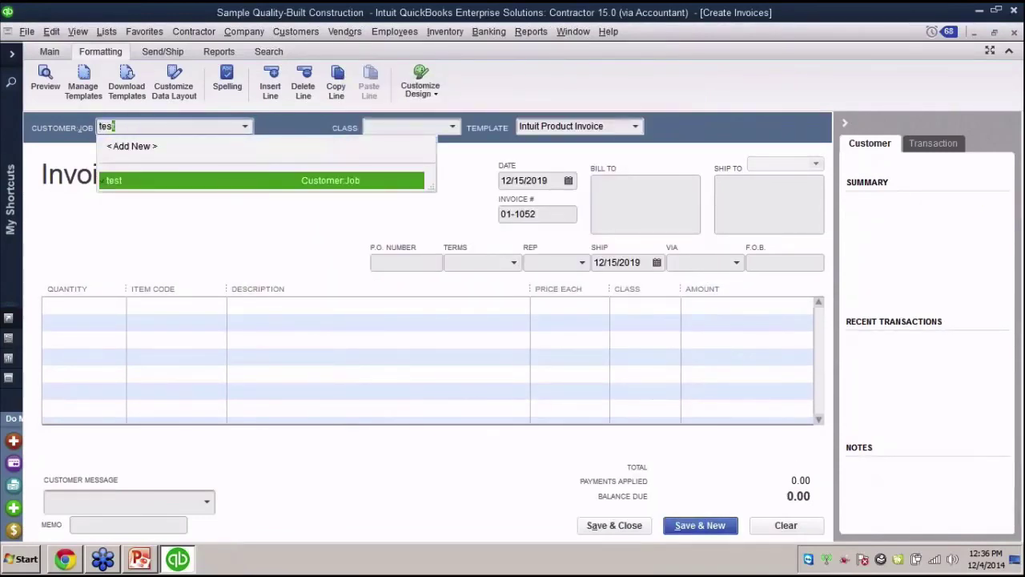
{"action": "key", "text": "Tab"}
{"action": "left_click", "coordinate": [217, 304]}
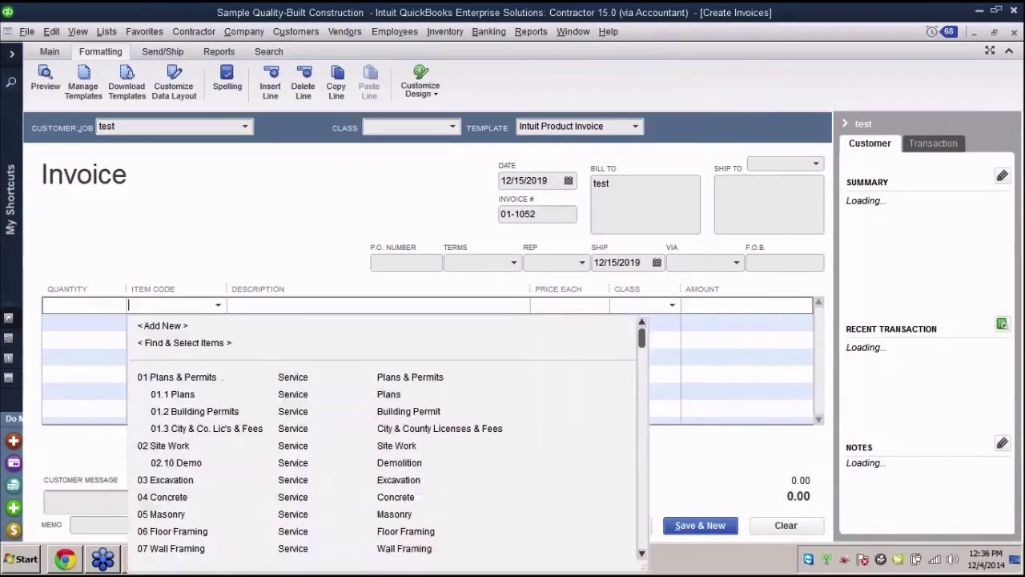
{"action": "scroll", "coordinate": [387, 436], "scroll_direction": "down", "scroll_amount": 2}
{"action": "left_click", "coordinate": [177, 479]}
{"action": "left_click", "coordinate": [176, 322]}
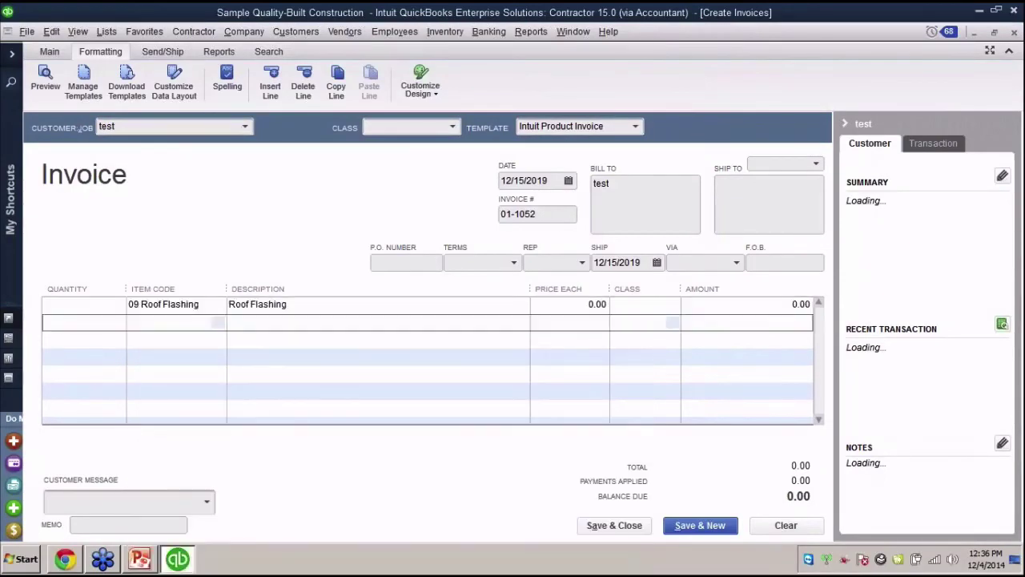
{"action": "left_click", "coordinate": [217, 322]}
{"action": "scroll", "coordinate": [388, 444], "scroll_direction": "down", "scroll_amount": 1}
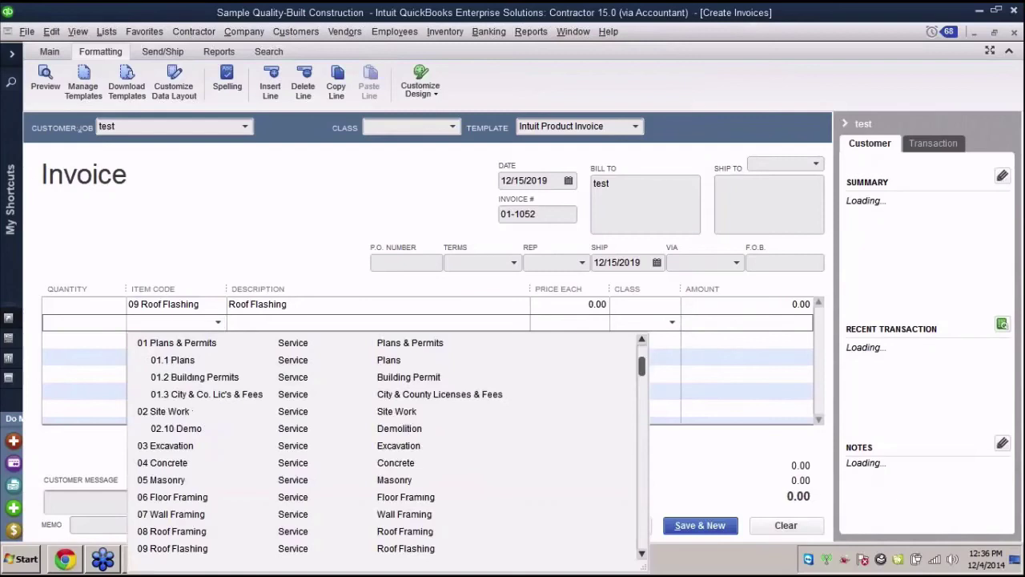
{"action": "left_click", "coordinate": [165, 445]}
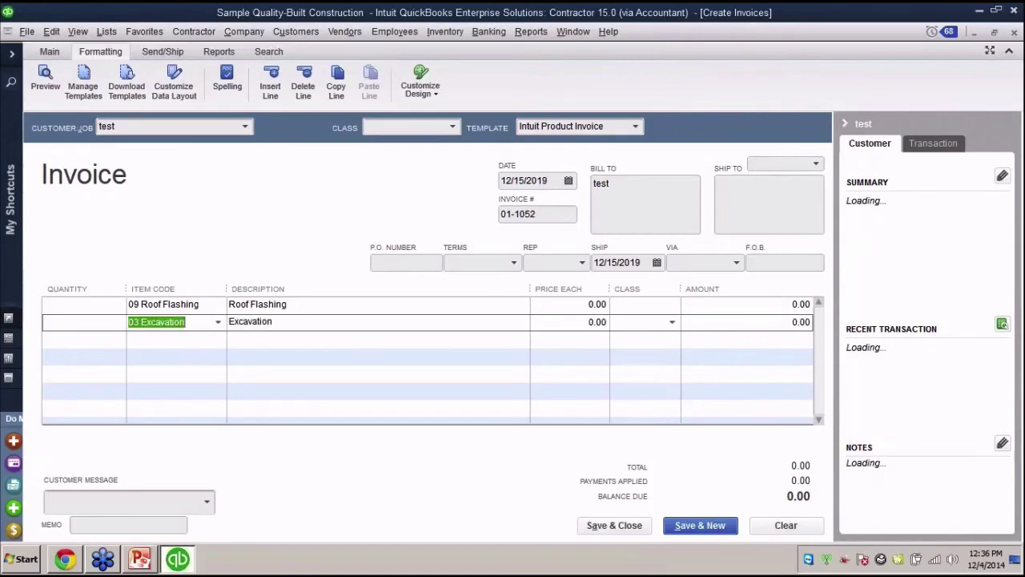
Switch the invoice to the Copy of: Intuit Product Invoice template and narrow its Description column
{"action": "left_click", "coordinate": [635, 126]}
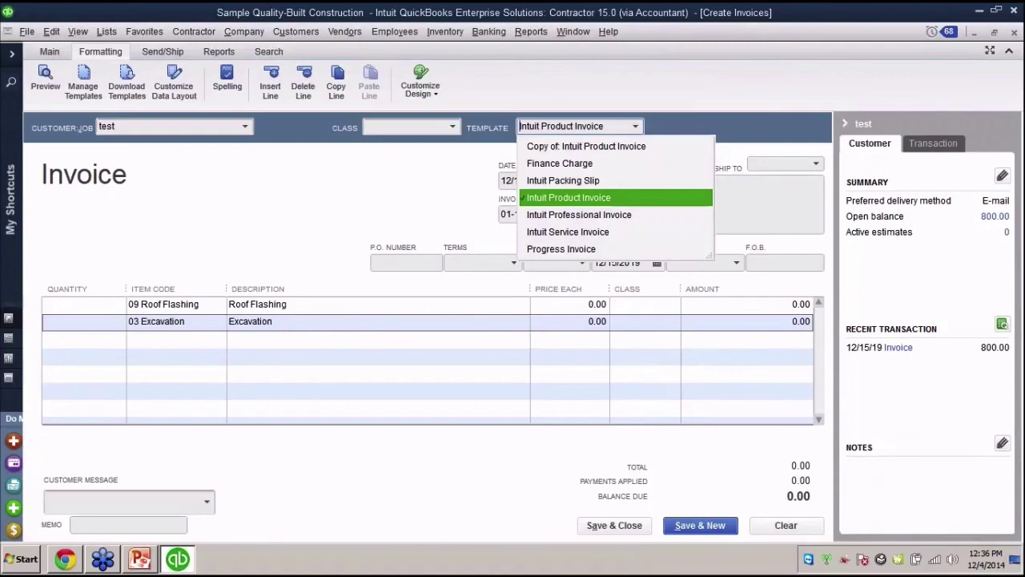
{"action": "key", "text": "Up"}
{"action": "key", "text": "Up"}
{"action": "key", "text": "Up"}
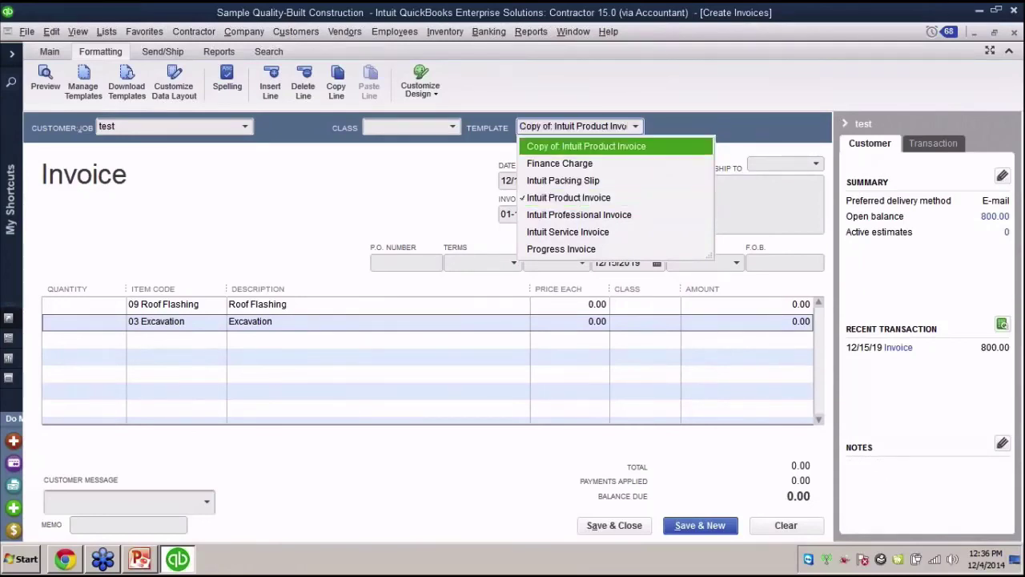
{"action": "key", "text": "Return"}
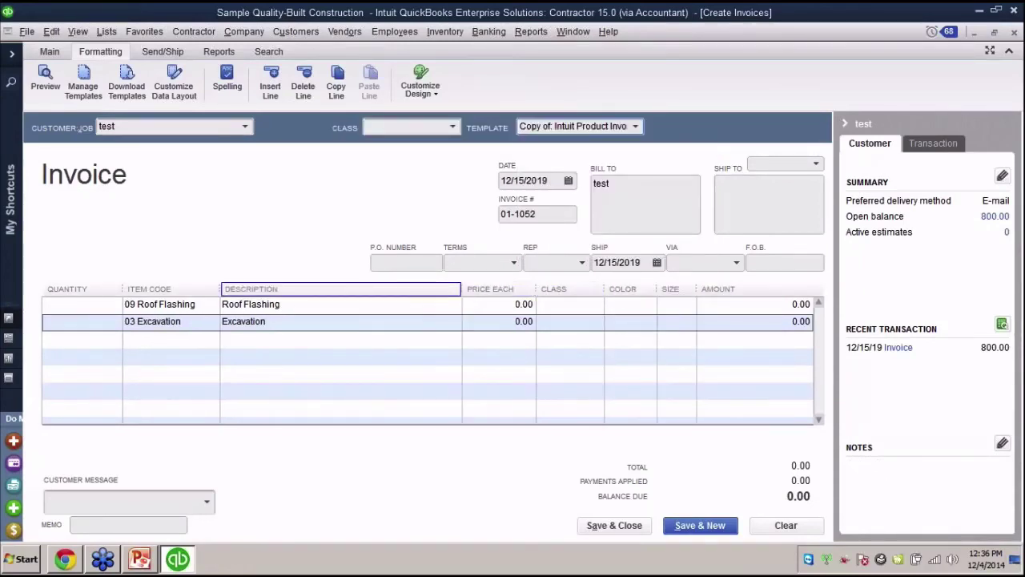
{"action": "left_click_drag", "start_coordinate": [462, 288], "coordinate": [362, 289]}
Enter color BLACK and size L for 09 Roof Flashing, and color Gray and size S for 03 Excavation
{"action": "left_click", "coordinate": [518, 305]}
{"action": "type", "text": "BLACK"}
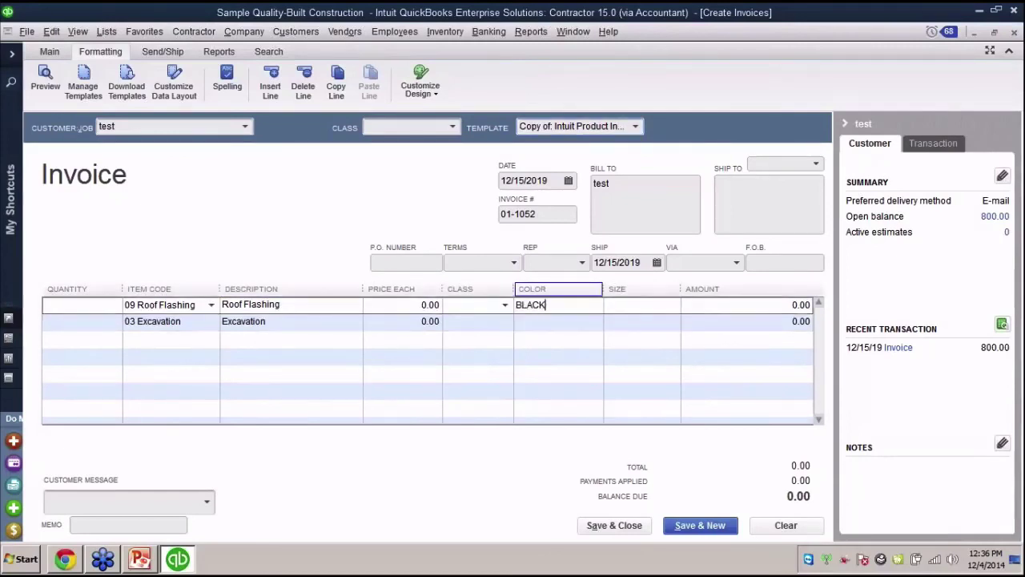
{"action": "key", "text": "Tab"}
{"action": "type", "text": "L"}
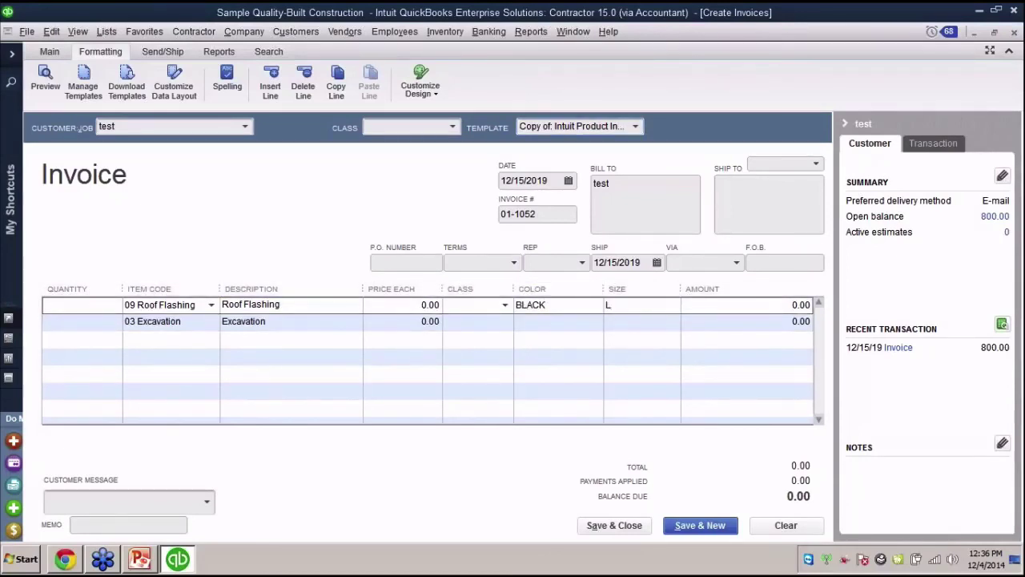
{"action": "key", "text": "Tab"}
{"action": "key", "text": "Tab"}
{"action": "key", "text": "Tab"}
{"action": "key", "text": "Tab"}
{"action": "key", "text": "Tab"}
{"action": "key", "text": "Tab"}
{"action": "key", "text": "Tab"}
{"action": "type", "text": "Gray"}
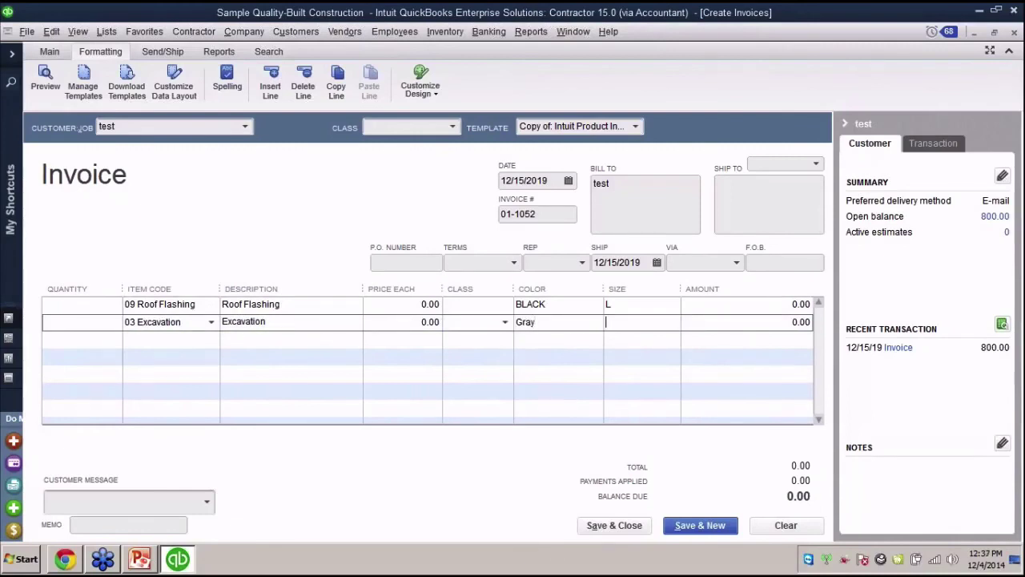
{"action": "type", "text": "S"}
Set the price of 09 Roof Flashing to 646 and of 03 Excavation to 466
{"action": "left_click", "coordinate": [416, 304]}
{"action": "type", "text": "646"}
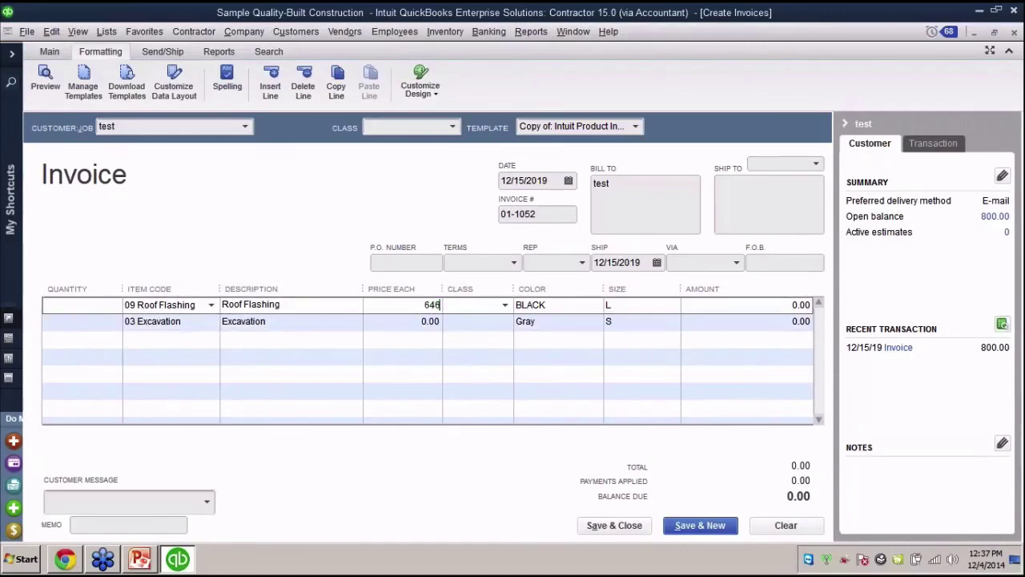
{"action": "left_click", "coordinate": [417, 322]}
{"action": "type", "text": "466"}
Save and close the customer test invoice, dismissing the help window and prompts, and close the blank invoice form
{"action": "left_click", "coordinate": [614, 525]}
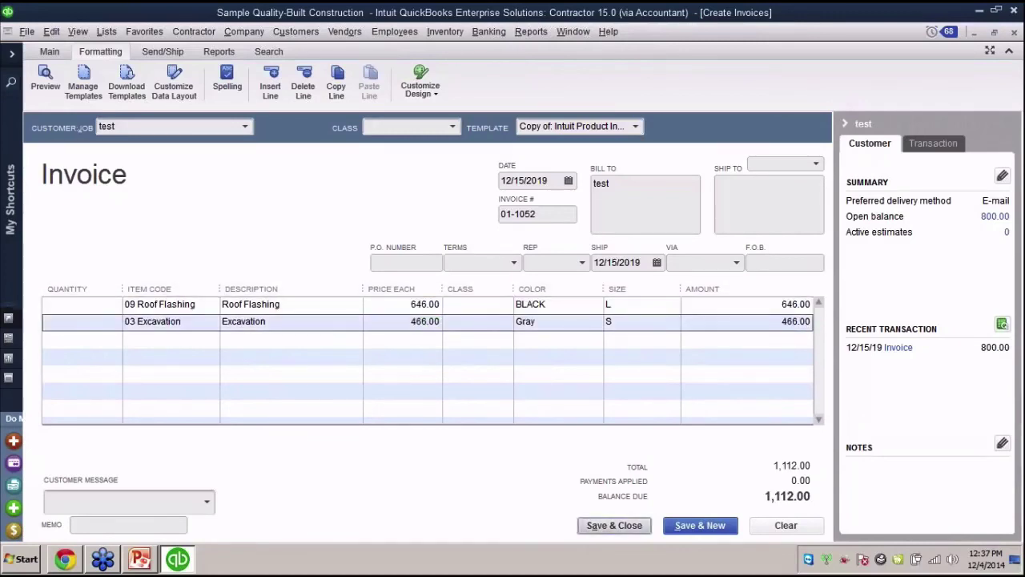
{"action": "left_click", "coordinate": [483, 270]}
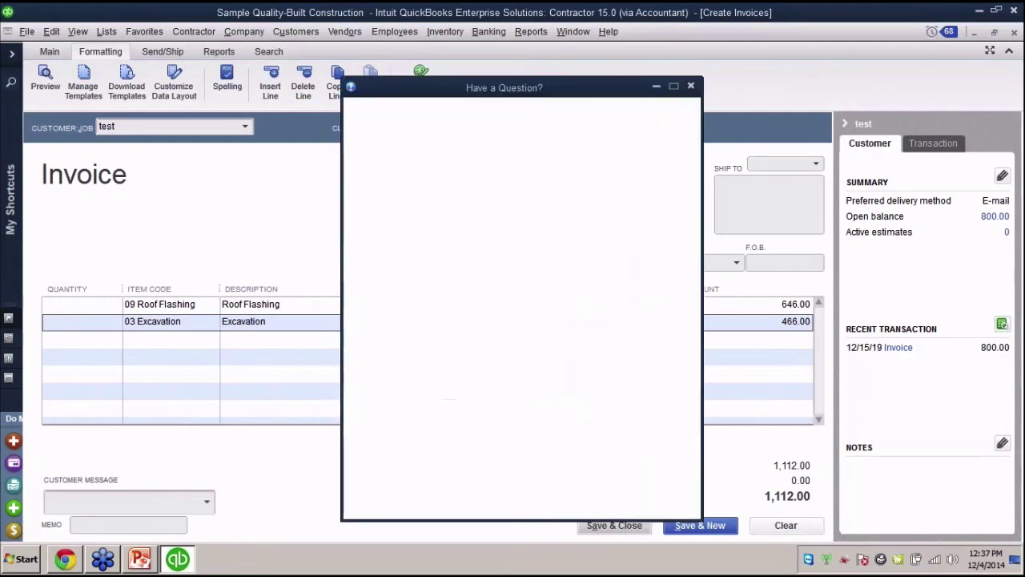
{"action": "key", "text": "Escape"}
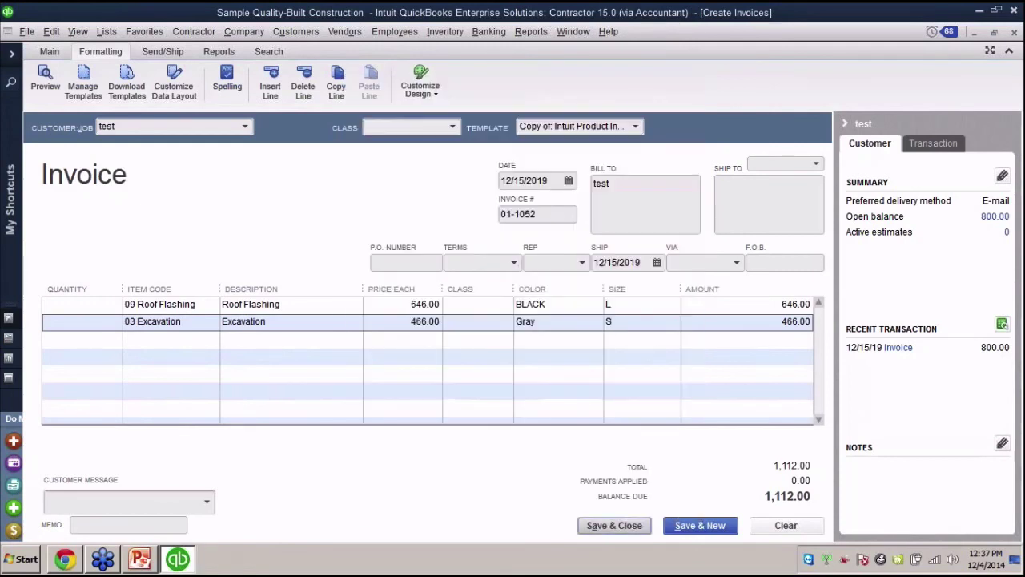
{"action": "left_click", "coordinate": [613, 525]}
{"action": "left_click", "coordinate": [483, 270]}
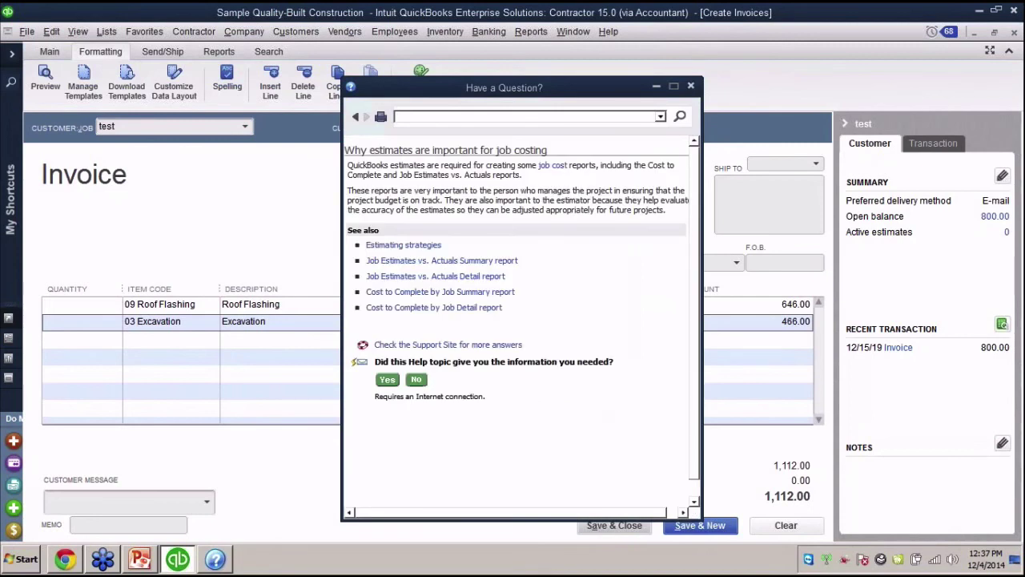
{"action": "key", "text": "Escape"}
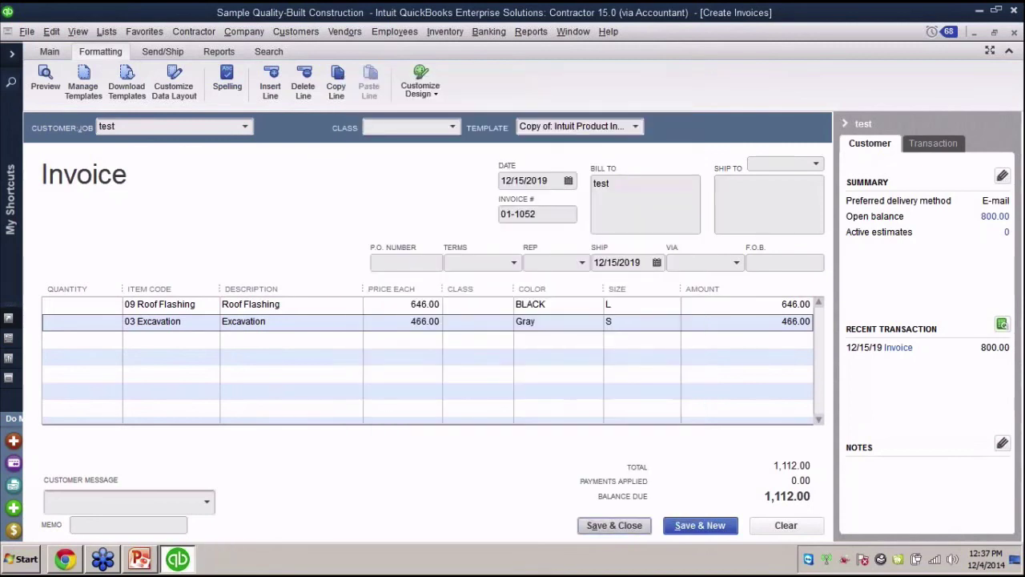
{"action": "left_click", "coordinate": [613, 525]}
{"action": "left_click", "coordinate": [385, 240]}
{"action": "left_click", "coordinate": [561, 269]}
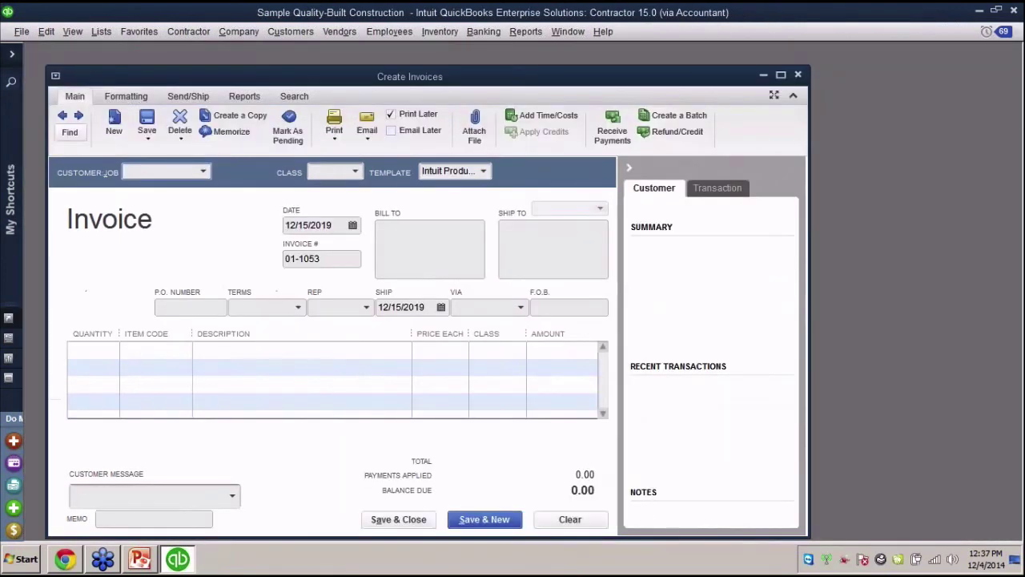
{"action": "left_click", "coordinate": [798, 75]}
Create a custom Transaction Detail report and set its date range to All
{"action": "left_click", "coordinate": [525, 31]}
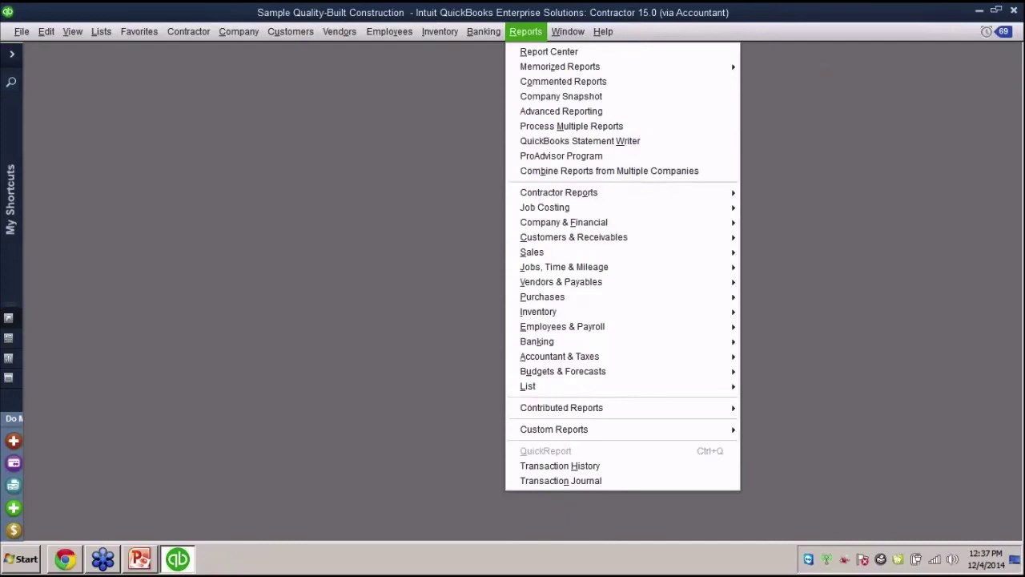
{"action": "mouse_move", "coordinate": [554, 429]}
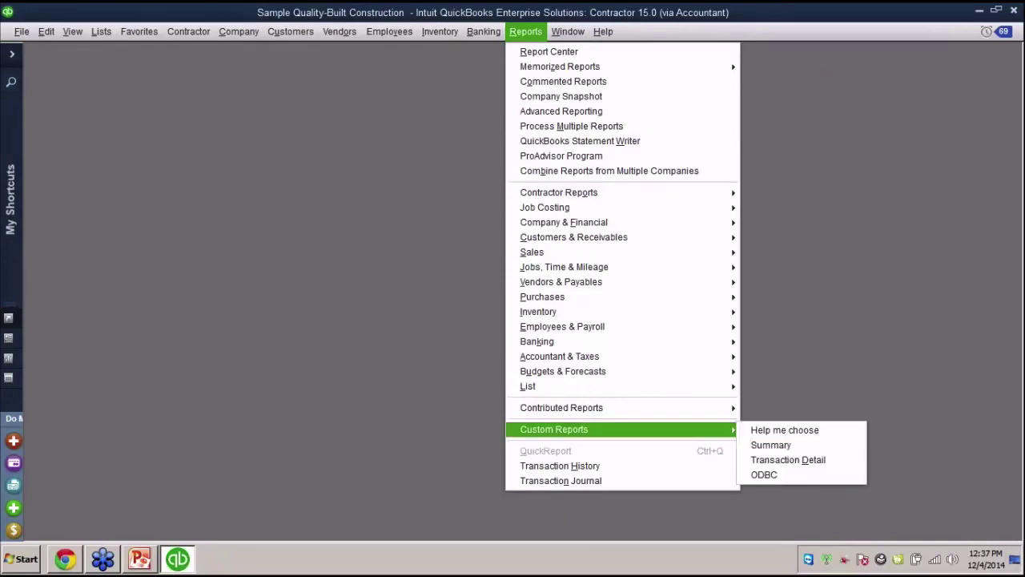
{"action": "key", "text": "Right"}
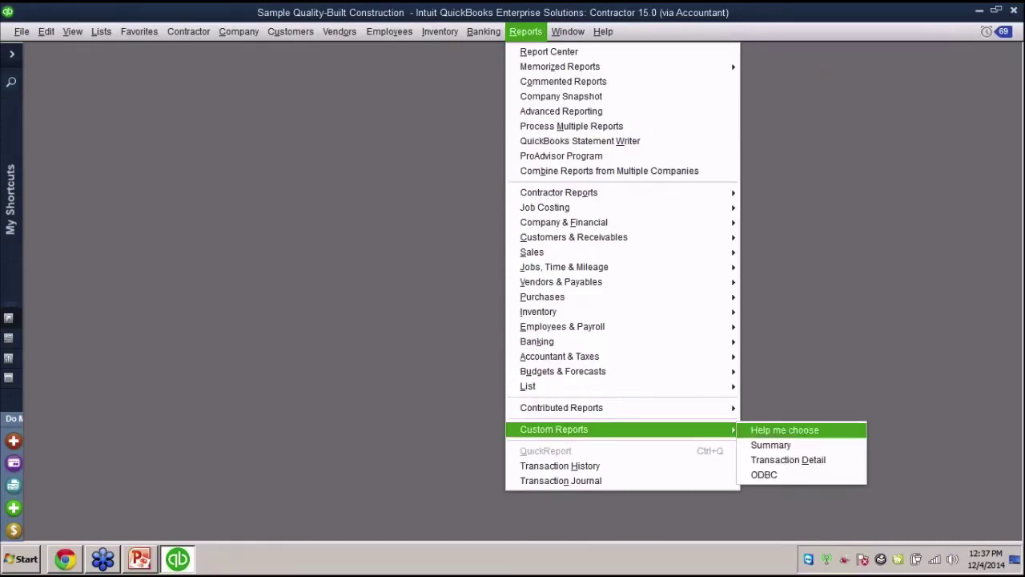
{"action": "key", "text": "Down"}
{"action": "key", "text": "Down"}
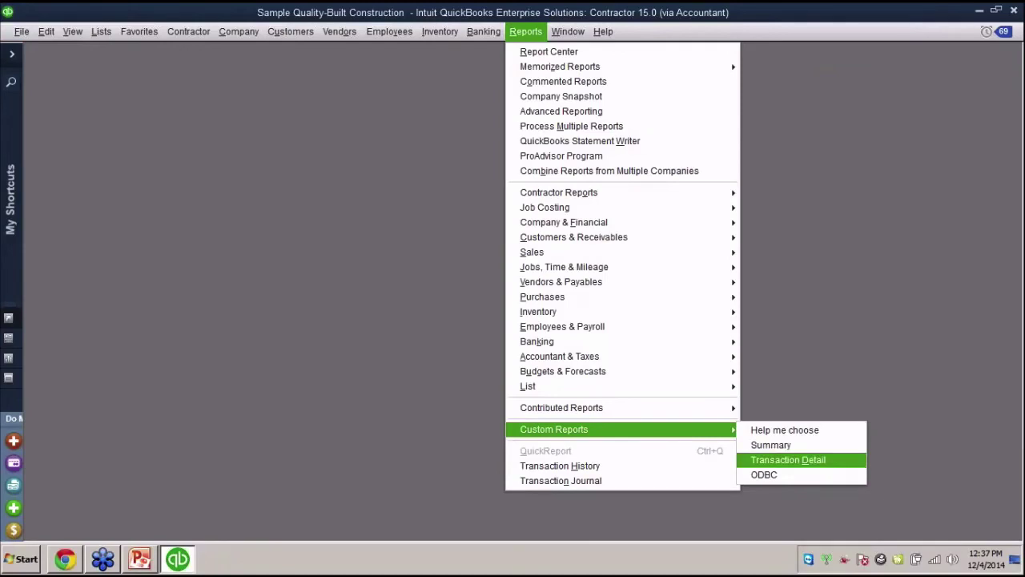
{"action": "left_click", "coordinate": [788, 460]}
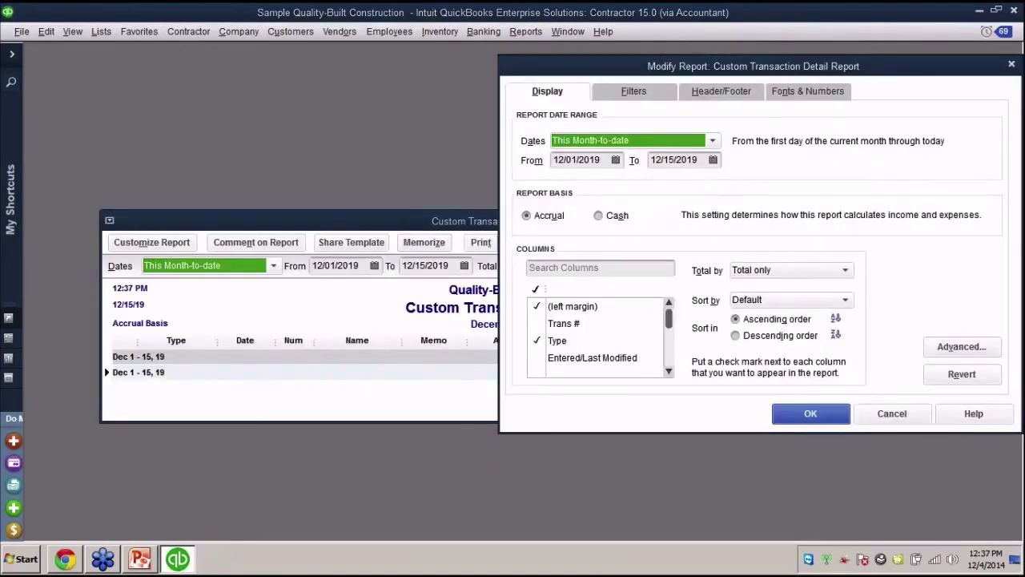
{"action": "left_click_drag", "start_coordinate": [753, 65], "coordinate": [557, 66]}
{"action": "left_click", "coordinate": [516, 141]}
{"action": "left_click", "coordinate": [370, 161]}
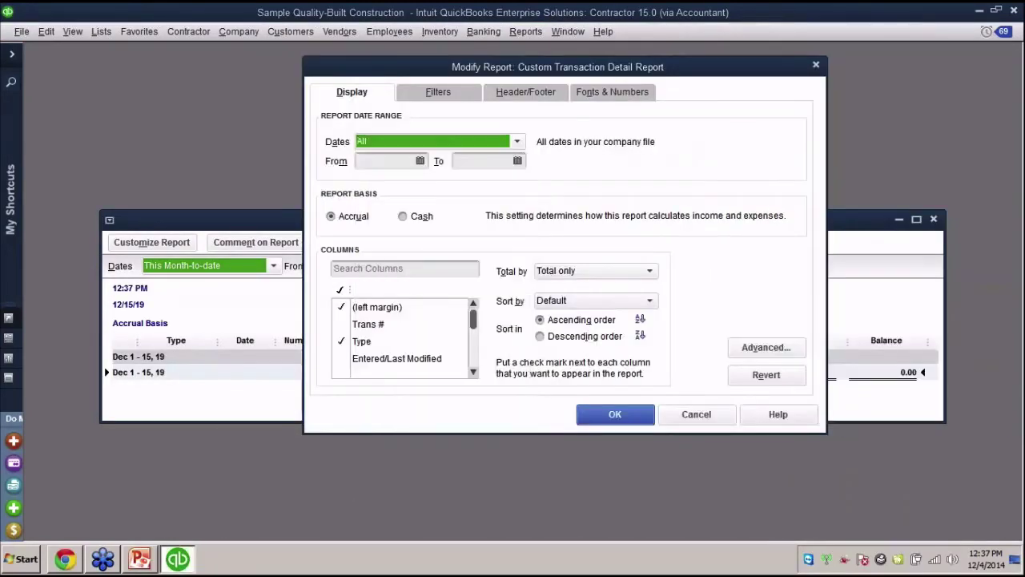
Filter the report by the custom SIZE field with the value S and run it
{"action": "left_click", "coordinate": [438, 91]}
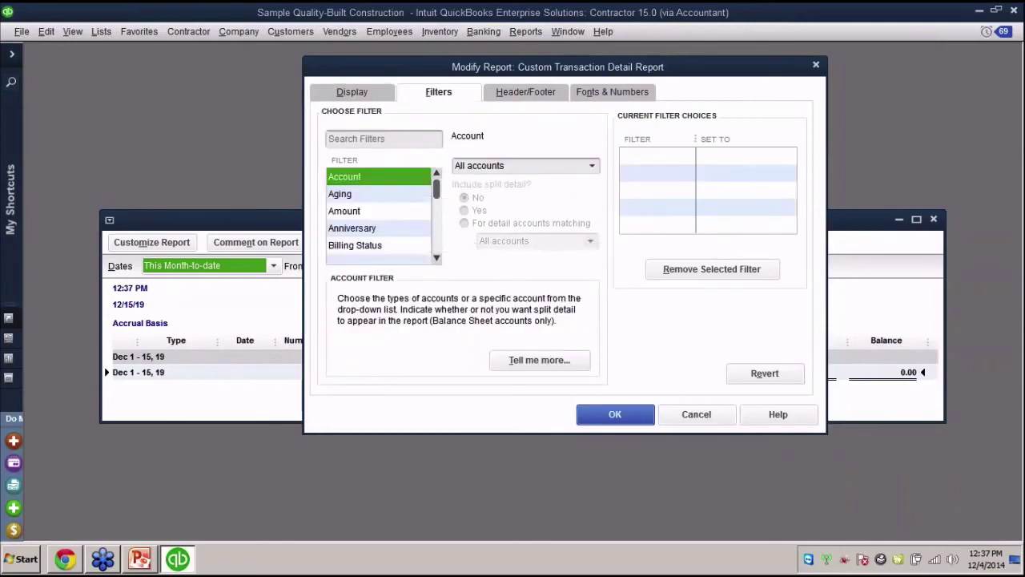
{"action": "left_click", "coordinate": [344, 210]}
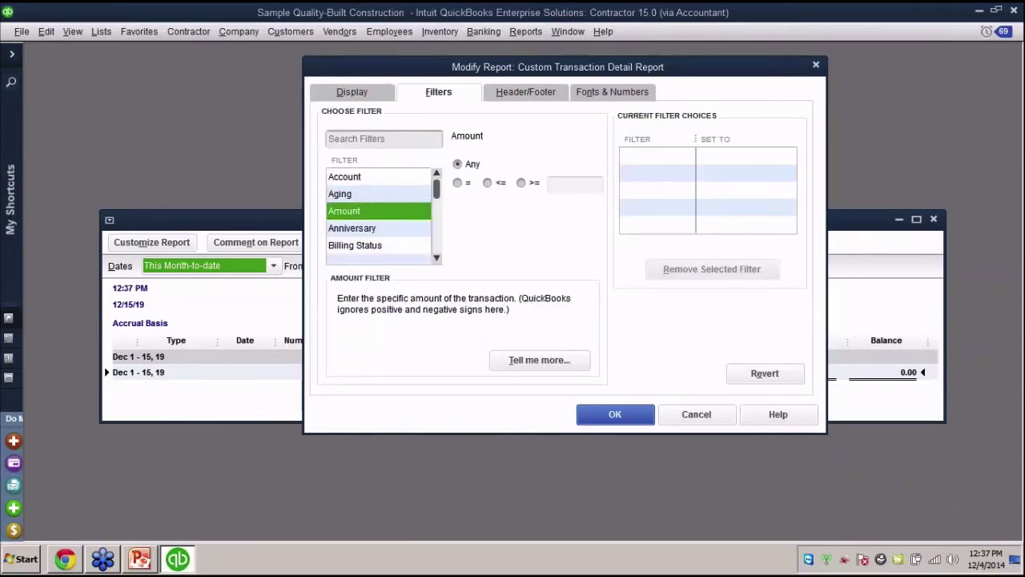
{"action": "scroll", "coordinate": [379, 212], "scroll_direction": "down", "scroll_amount": 15}
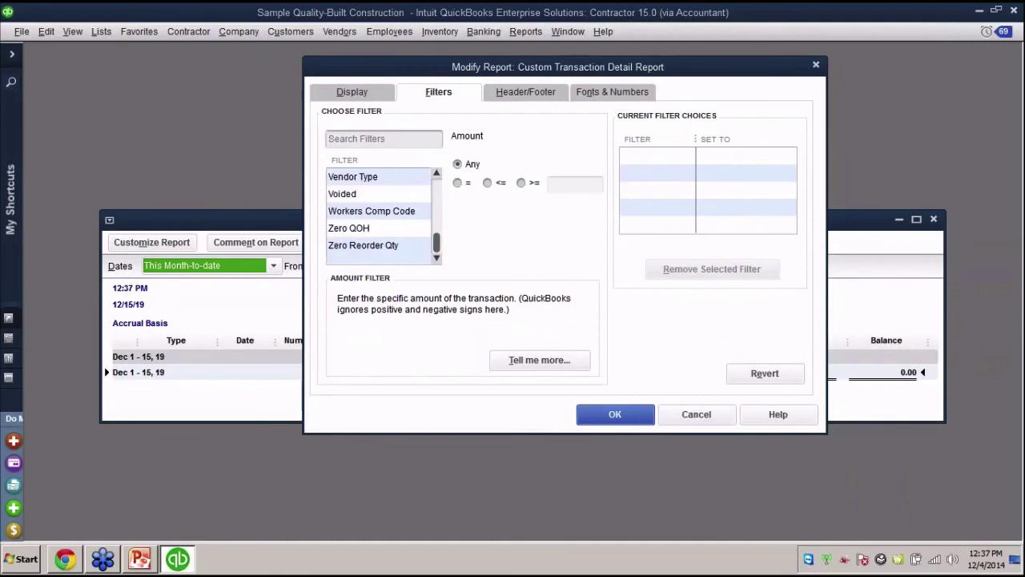
{"action": "scroll", "coordinate": [379, 212], "scroll_direction": "up", "scroll_amount": 7}
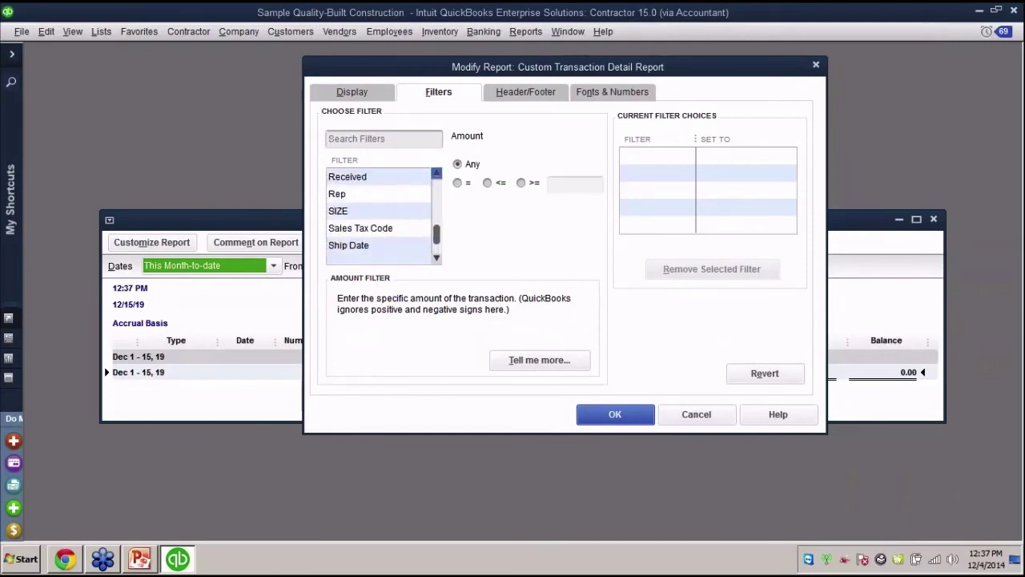
{"action": "left_click", "coordinate": [378, 228]}
{"action": "left_click", "coordinate": [456, 166]}
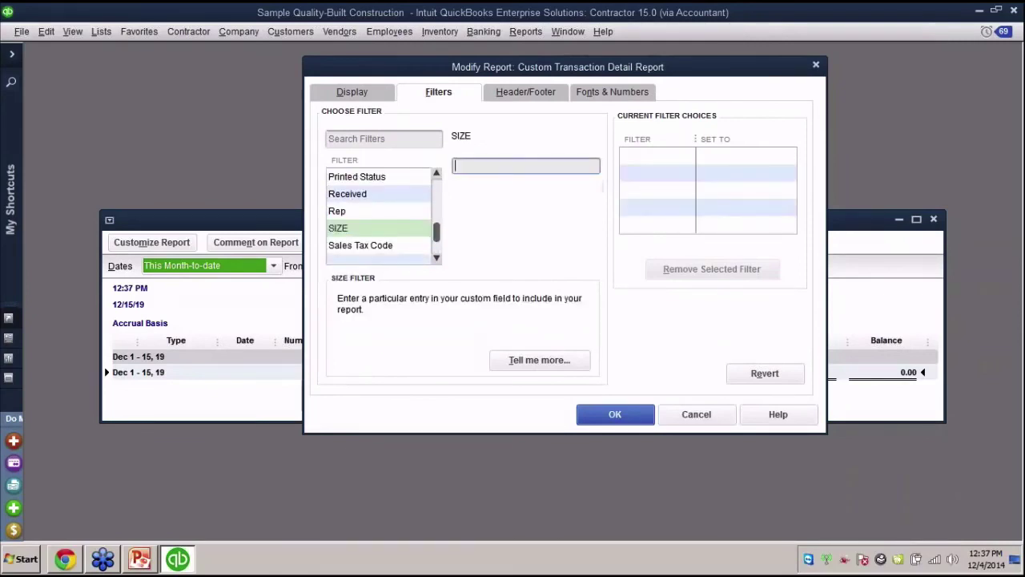
{"action": "type", "text": "S"}
{"action": "key", "text": "Tab"}
{"action": "key", "text": "Return"}
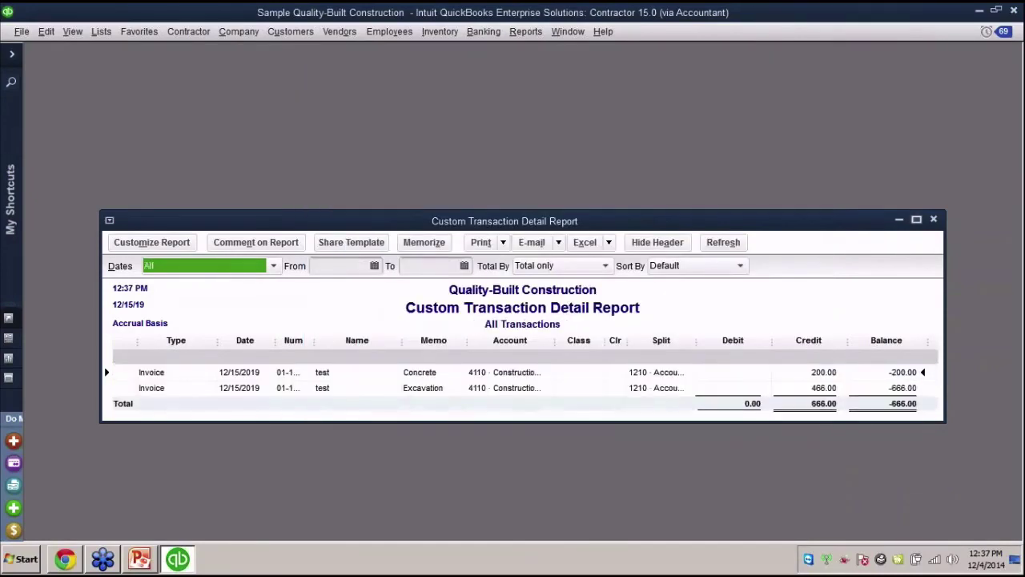
Maximize the report, open the Excavation invoice from it, change that line's SIZE to Small, and save the invoice
{"action": "key", "text": "ctrl+F10"}
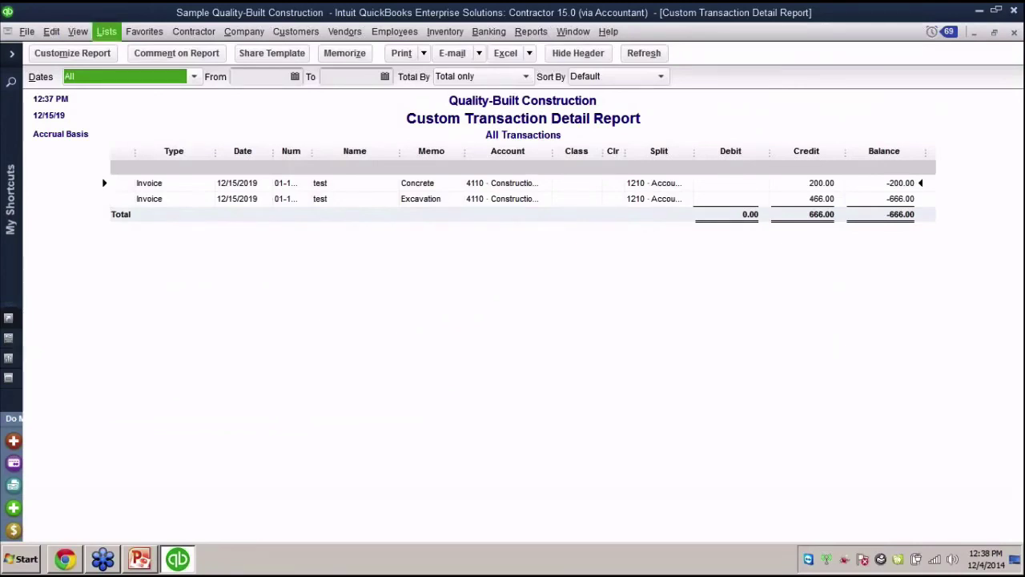
{"action": "left_click", "coordinate": [106, 32]}
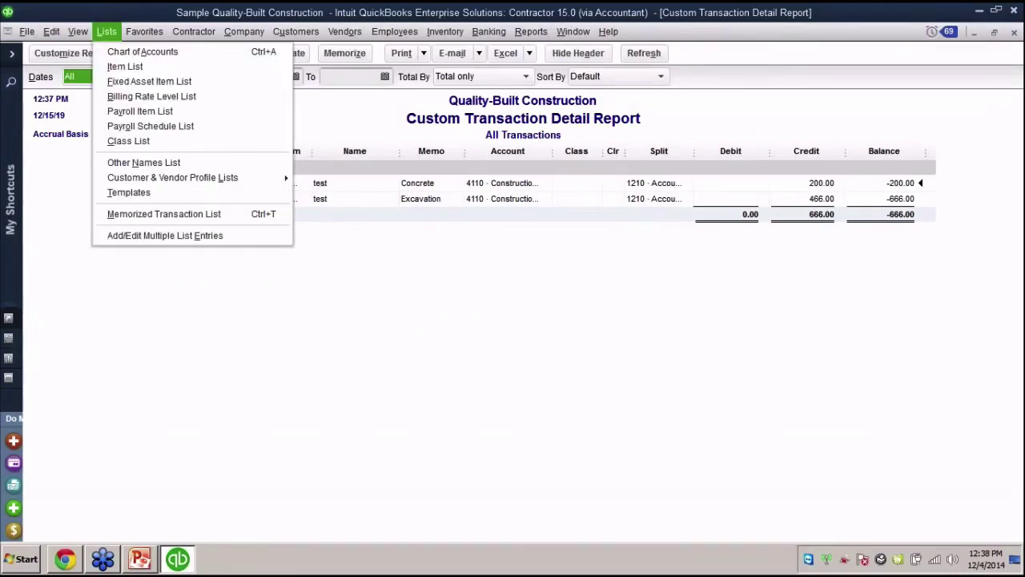
{"action": "key", "text": "Escape"}
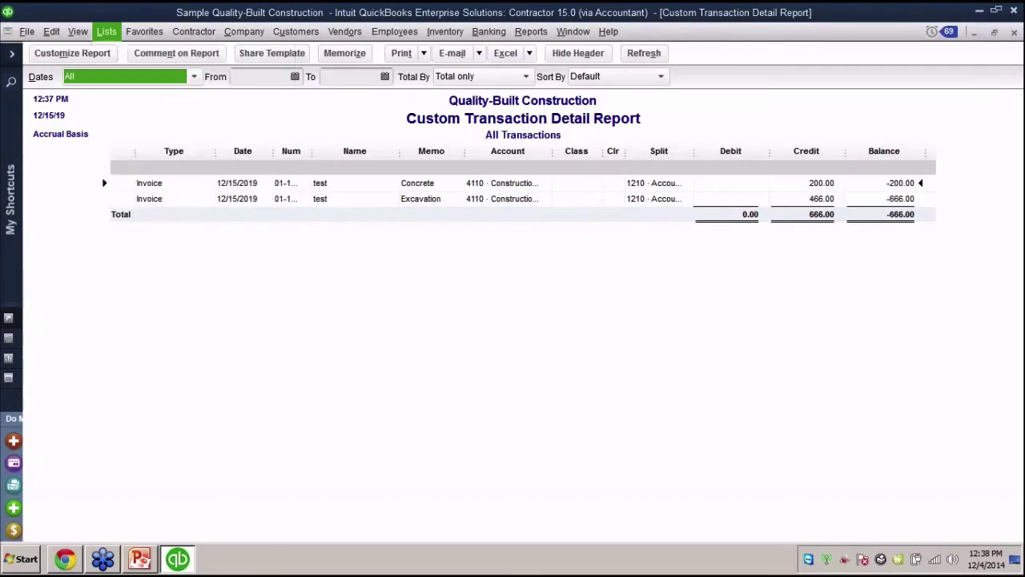
{"action": "double_click", "coordinate": [421, 198]}
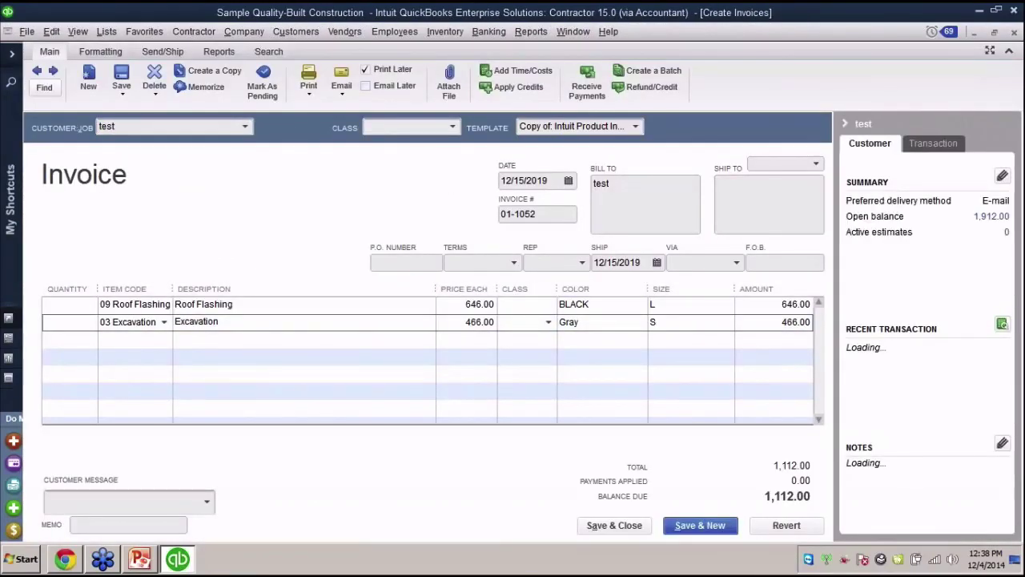
{"action": "type", "text": "Small"}
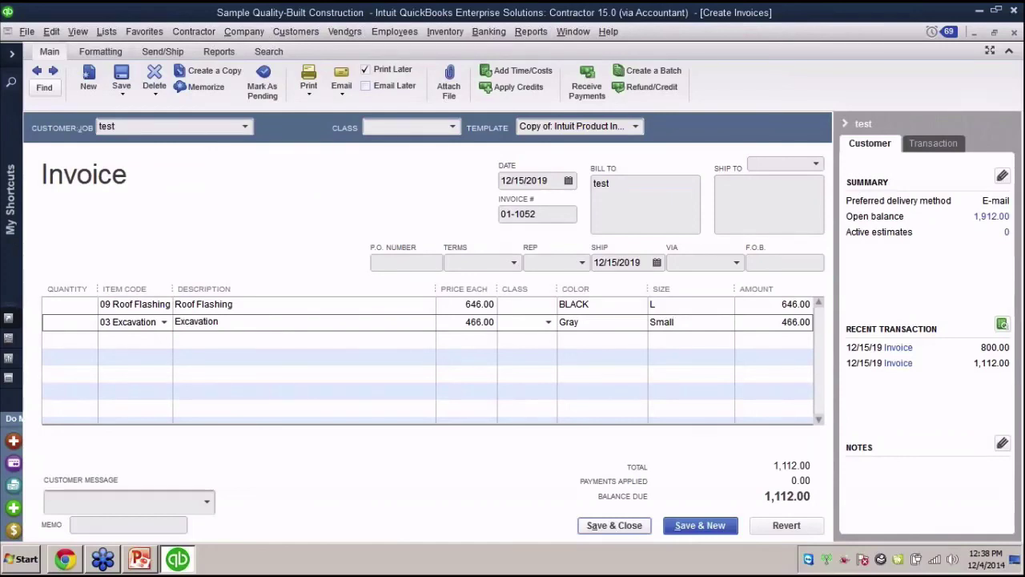
{"action": "left_click", "coordinate": [614, 525]}
{"action": "key", "text": "Return"}
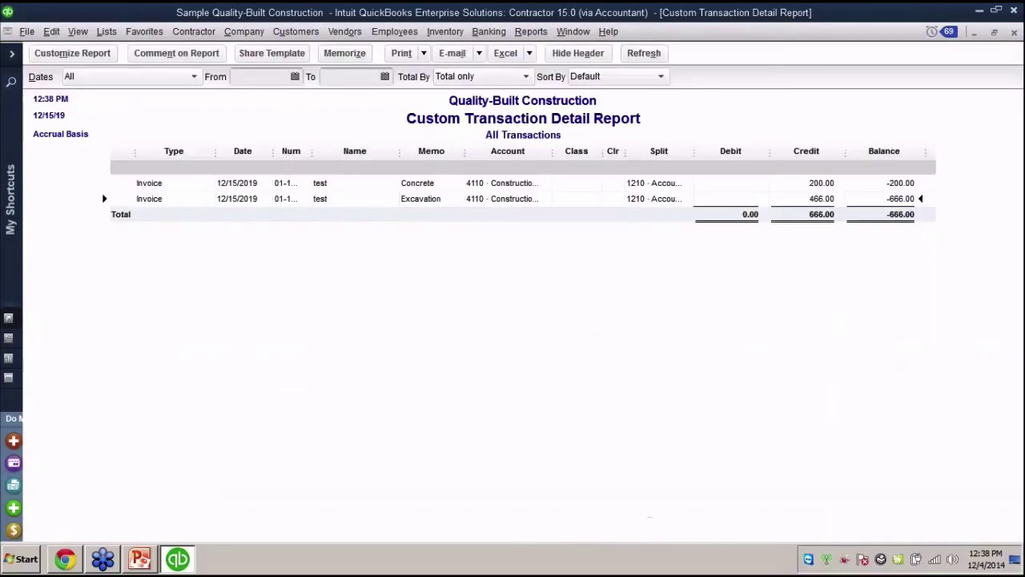
Refresh the custom transaction detail report and check the value of its SIZE filter
{"action": "left_click", "coordinate": [643, 52]}
{"action": "left_click", "coordinate": [72, 53]}
{"action": "left_click", "coordinate": [438, 91]}
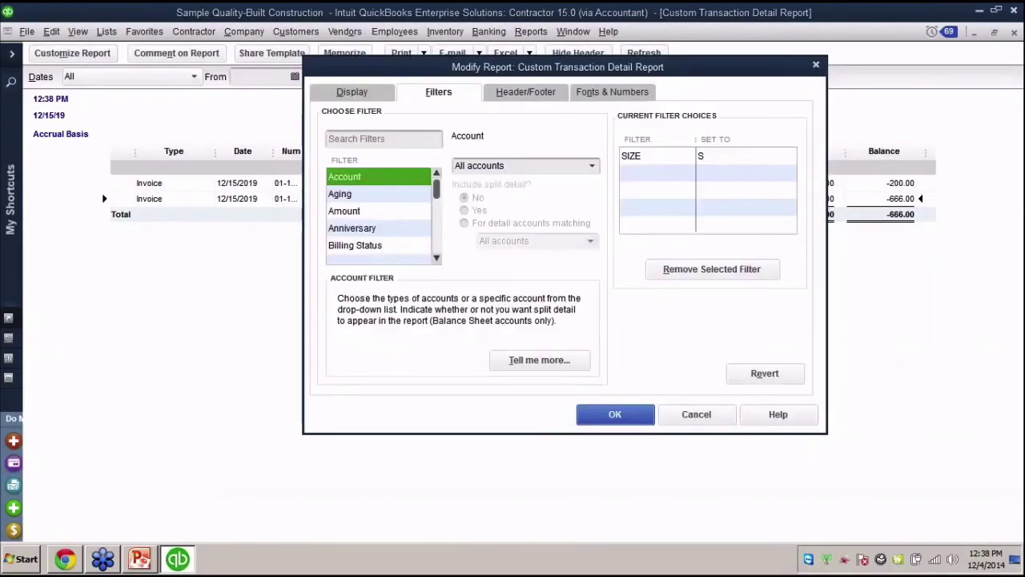
{"action": "left_click", "coordinate": [657, 155]}
{"action": "left_click", "coordinate": [615, 414]}
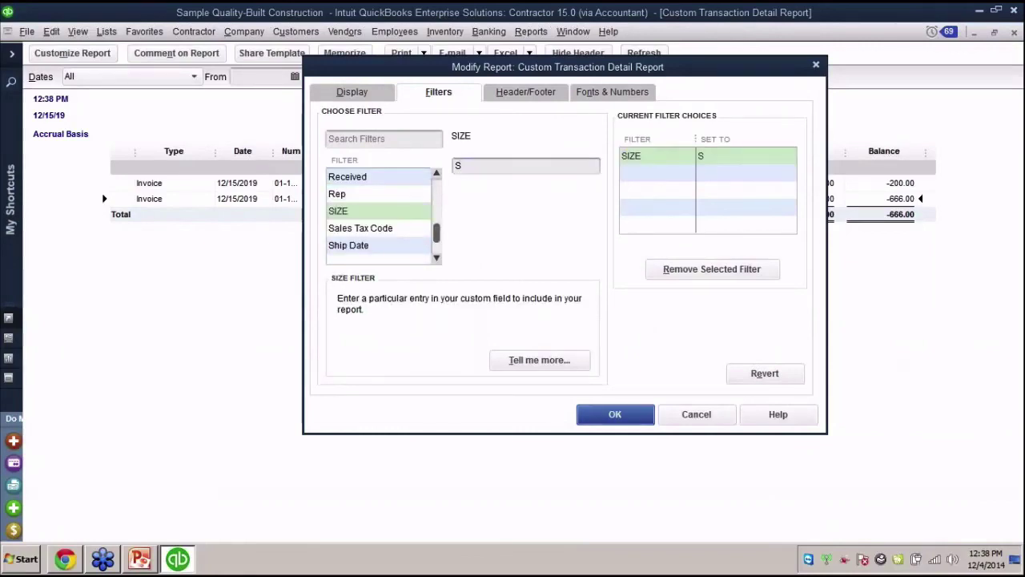
{"action": "key", "text": "Return"}
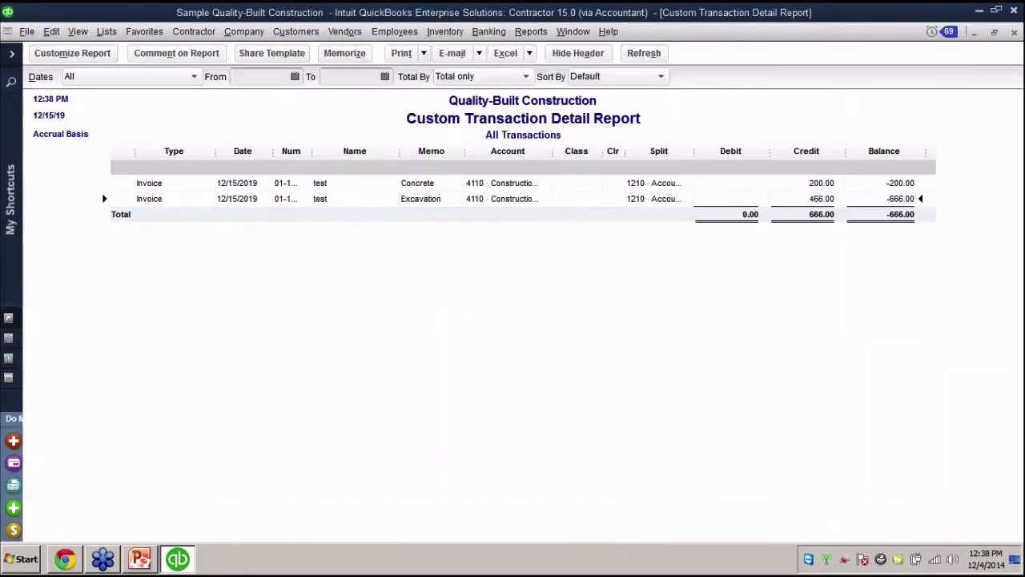
Check the Excavation line's SIZE on its invoice, and close the invoice and the report without memorizing it
{"action": "double_click", "coordinate": [421, 198]}
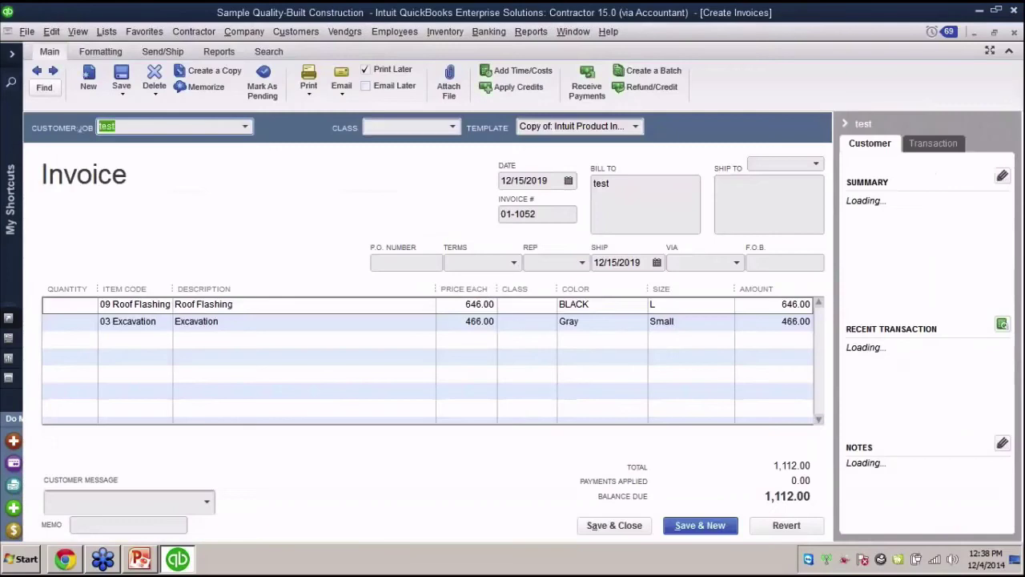
{"action": "left_click", "coordinate": [614, 525]}
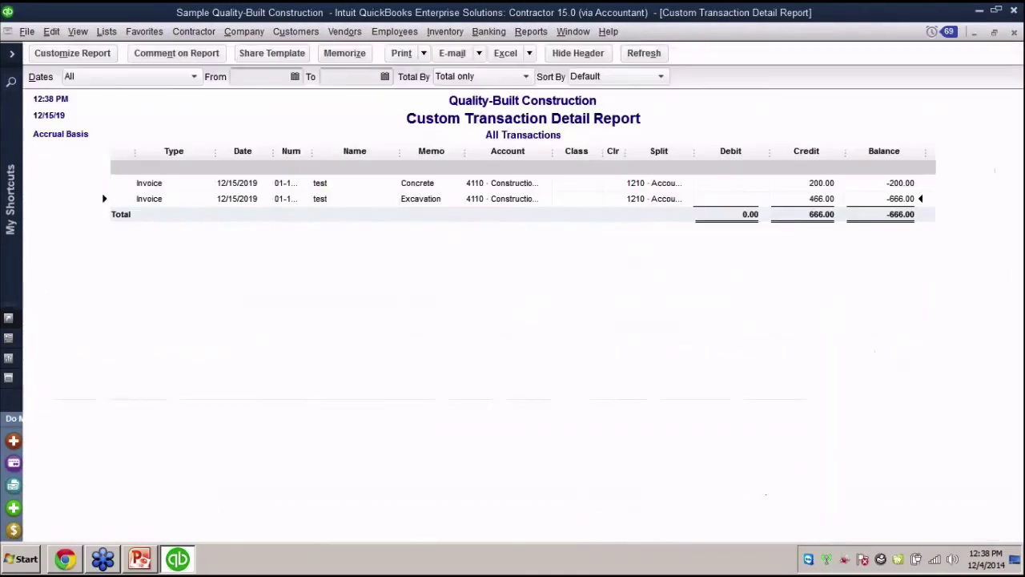
{"action": "key", "text": "Escape"}
{"action": "left_click", "coordinate": [521, 263]}
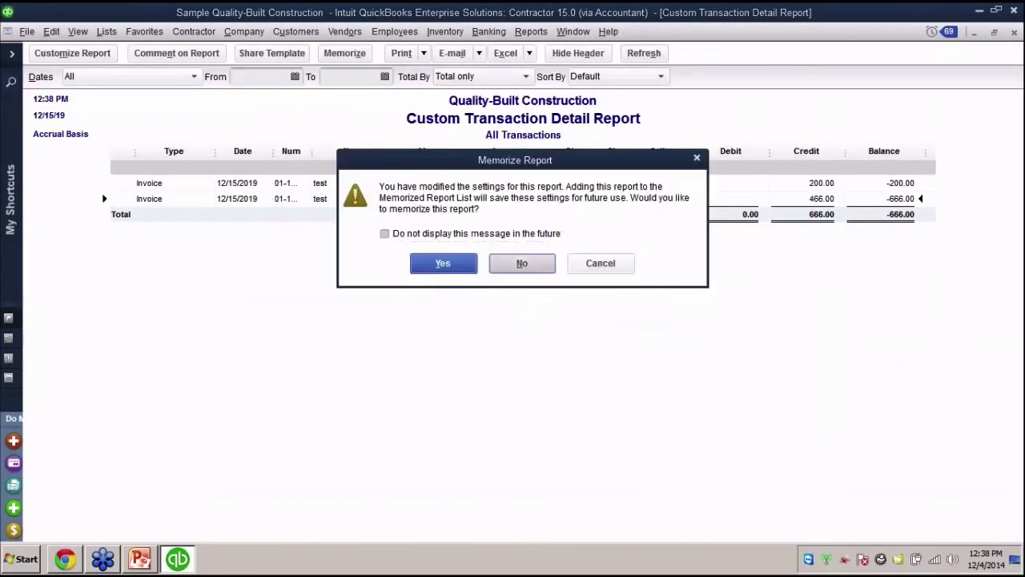
Create a fresh custom Transaction Detail report covering all dates
{"action": "left_click", "coordinate": [526, 31]}
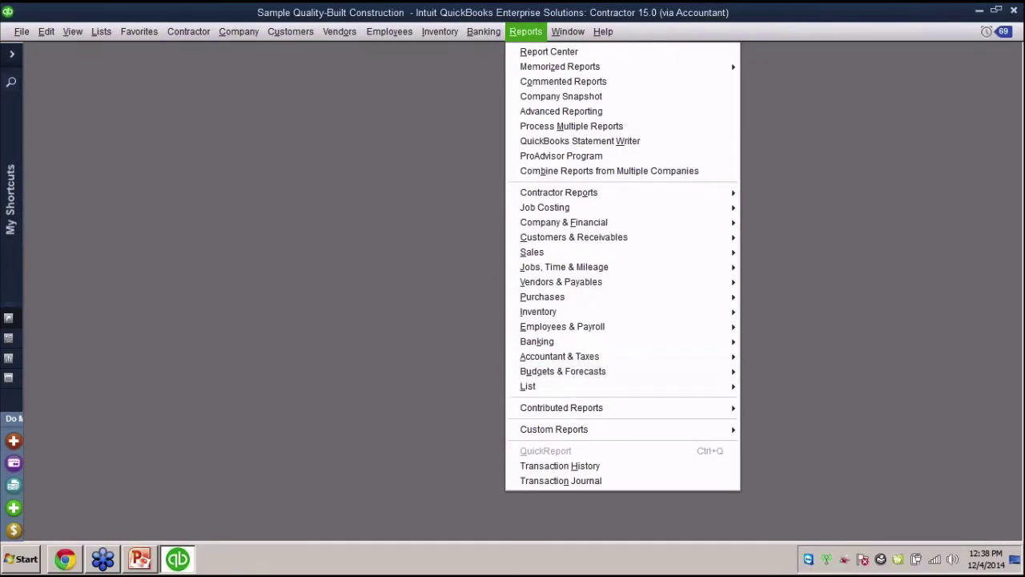
{"action": "mouse_move", "coordinate": [554, 430]}
{"action": "key", "text": "Down"}
{"action": "key", "text": "Down"}
{"action": "key", "text": "Down"}
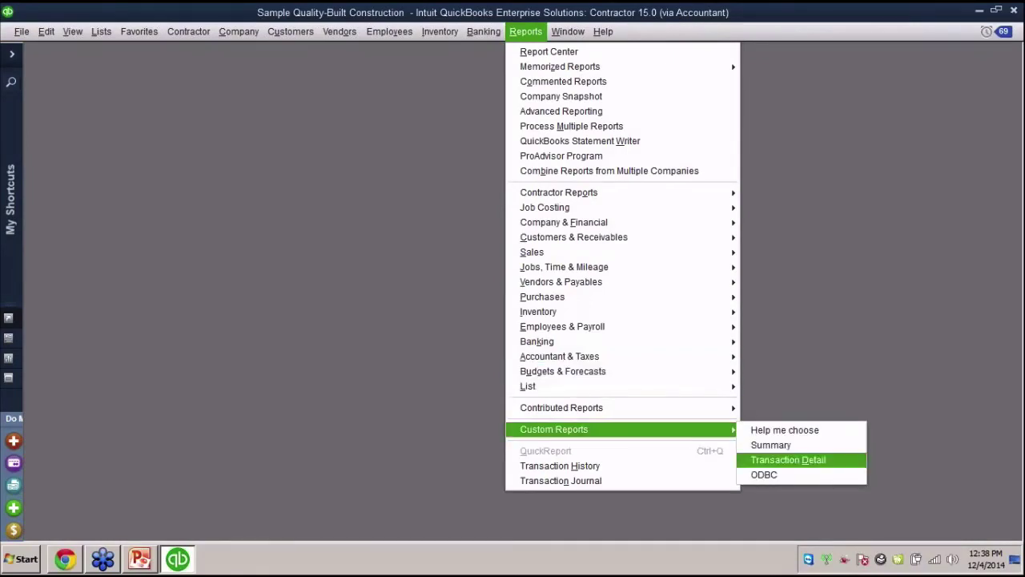
{"action": "key", "text": "Return"}
{"action": "key", "text": "a"}
Filter the custom transaction detail report to lines whose SIZE is Small, and apply the changes
{"action": "key", "text": "alt+f"}
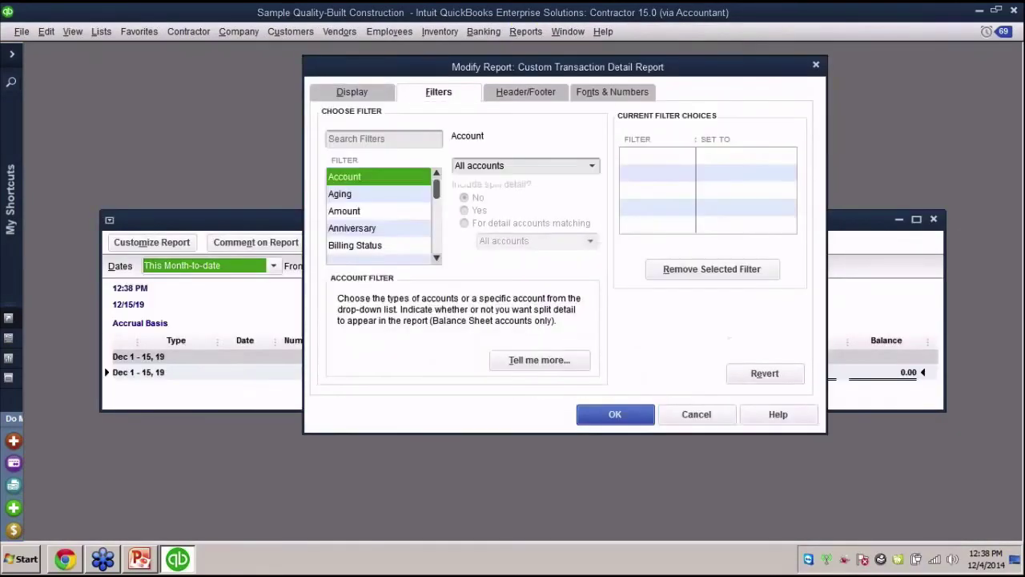
{"action": "key", "text": "a"}
{"action": "key", "text": "a"}
{"action": "key", "text": "s"}
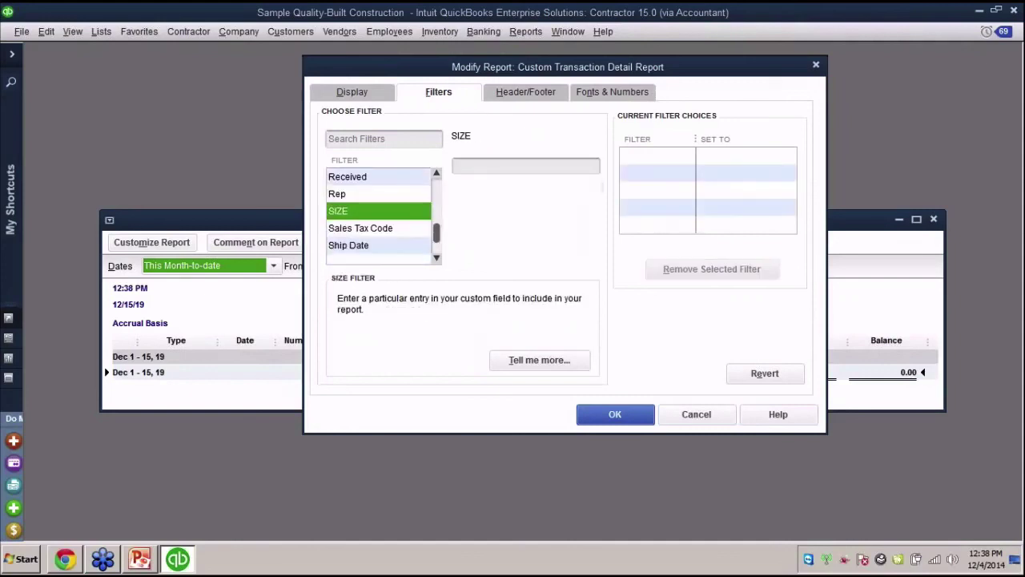
{"action": "key", "text": "Tab"}
{"action": "type", "text": "S"}
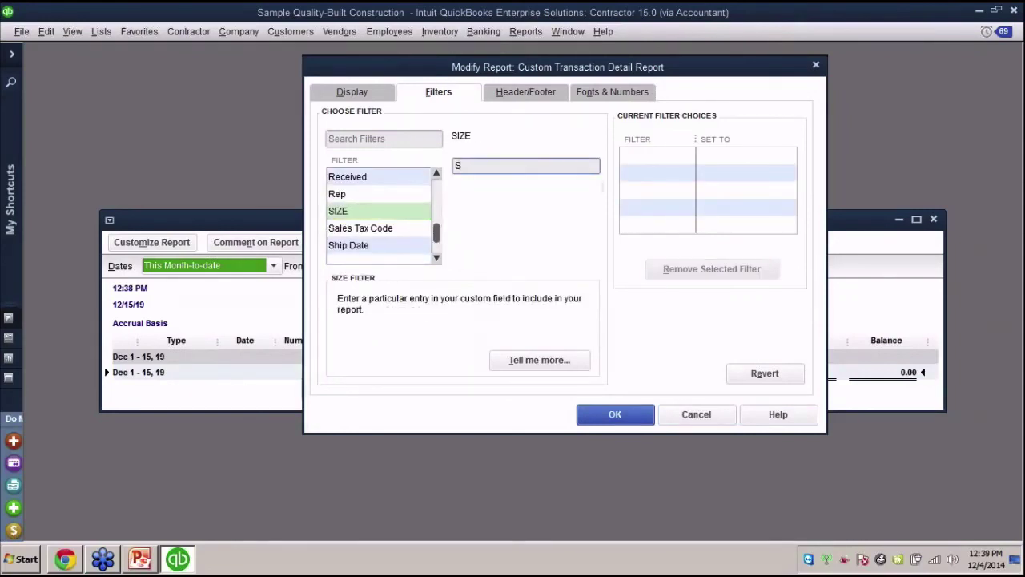
{"action": "type", "text": "mall"}
{"action": "key", "text": "Tab"}
{"action": "key", "text": "Tab"}
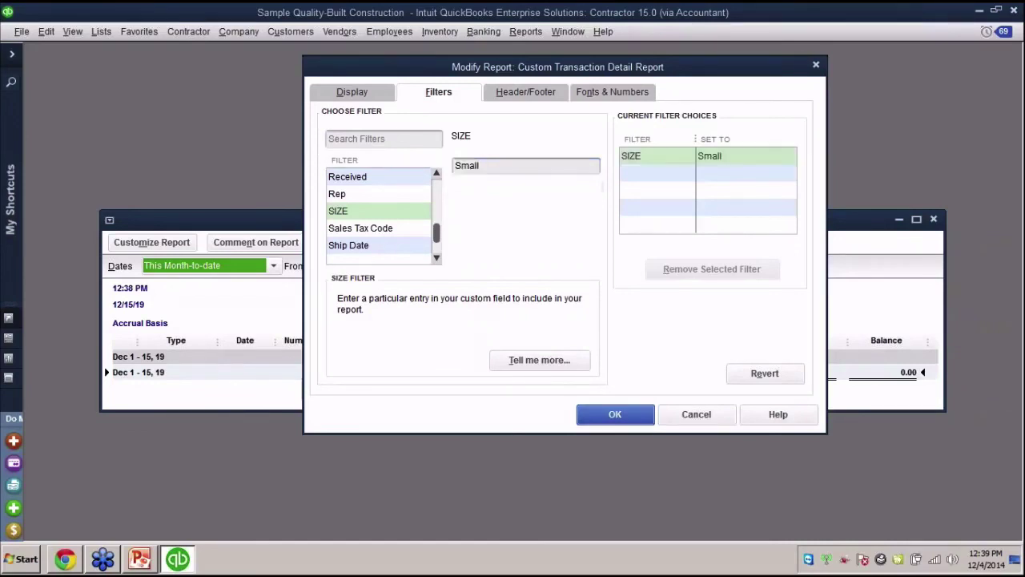
{"action": "key", "text": "Return"}
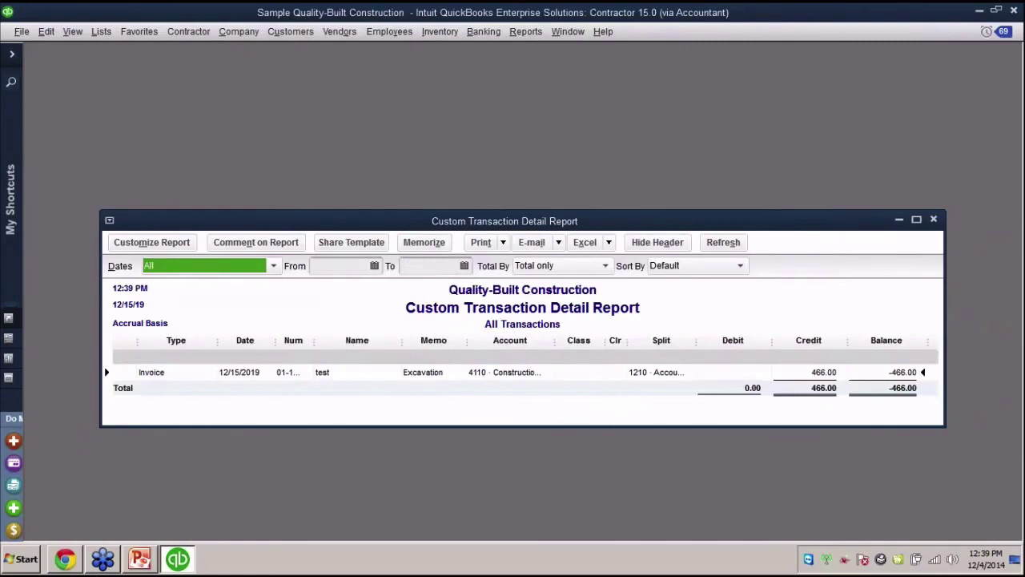
Open the 01 Plans & Permits item from the item list for editing, and open the setup of its custom fields
{"action": "key", "text": "alt+l"}
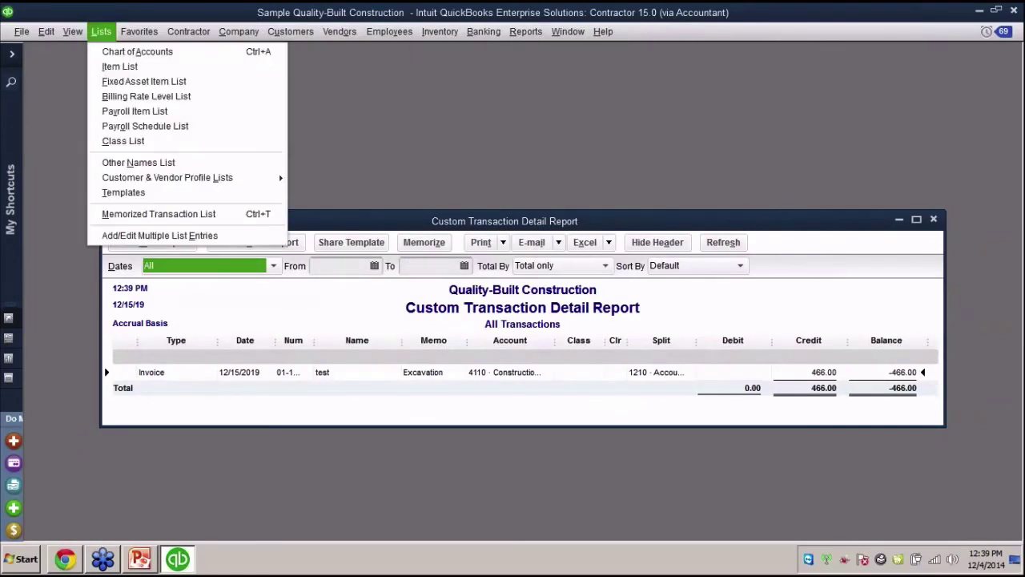
{"action": "key", "text": "Down"}
{"action": "key", "text": "Down"}
{"action": "key", "text": "Return"}
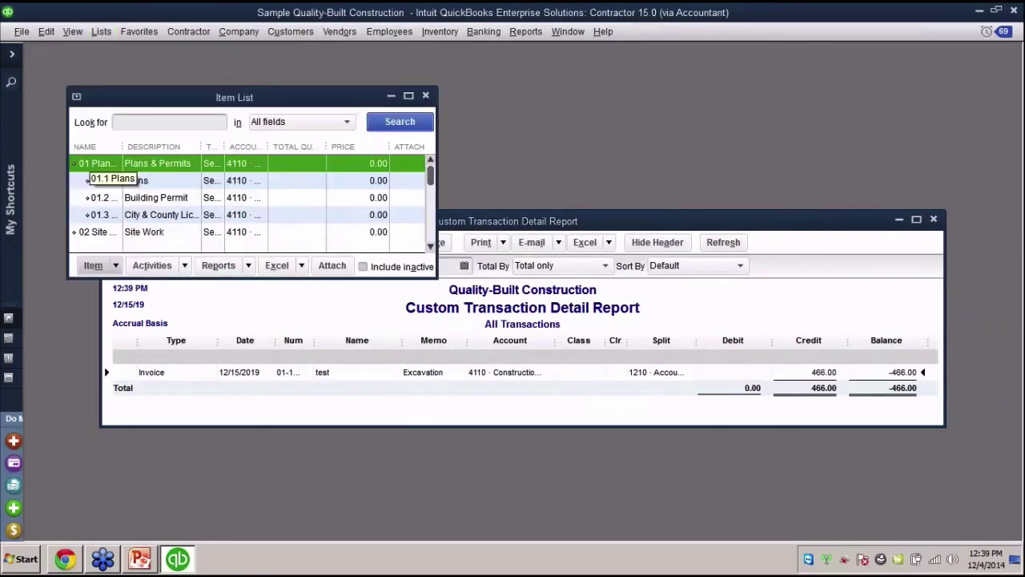
{"action": "key", "text": "ctrl+e"}
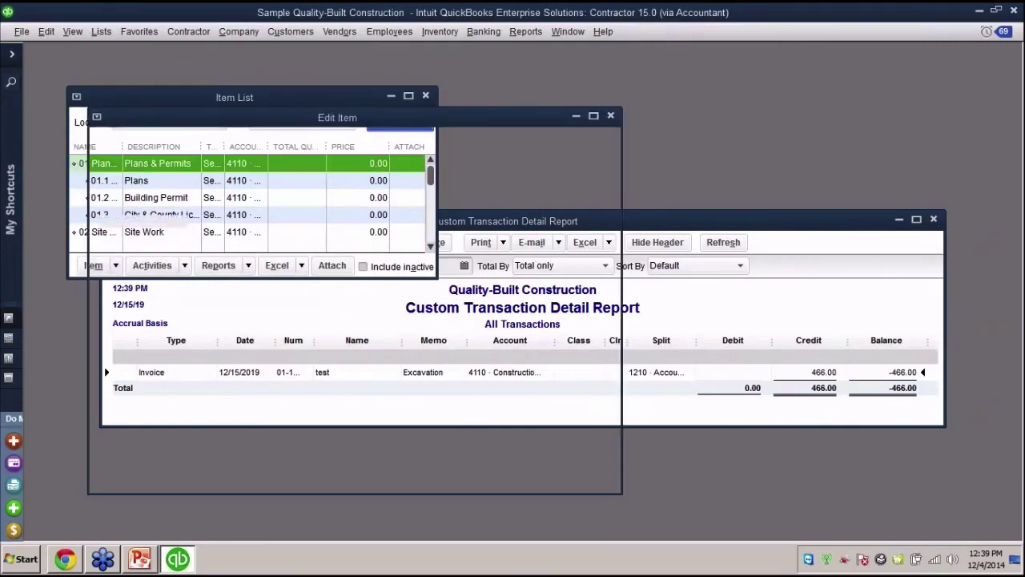
{"action": "left_click", "coordinate": [570, 214]}
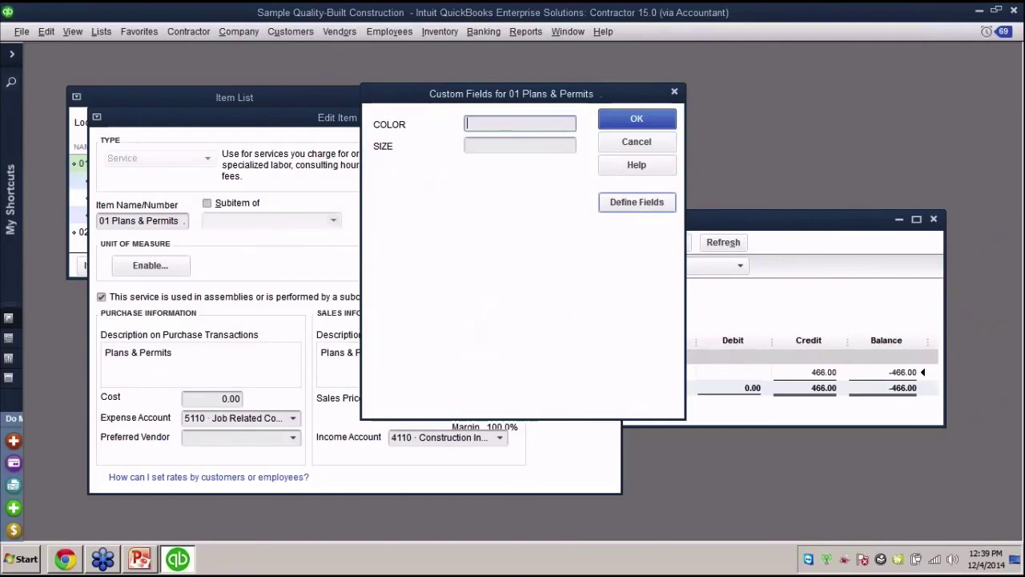
{"action": "left_click", "coordinate": [637, 202]}
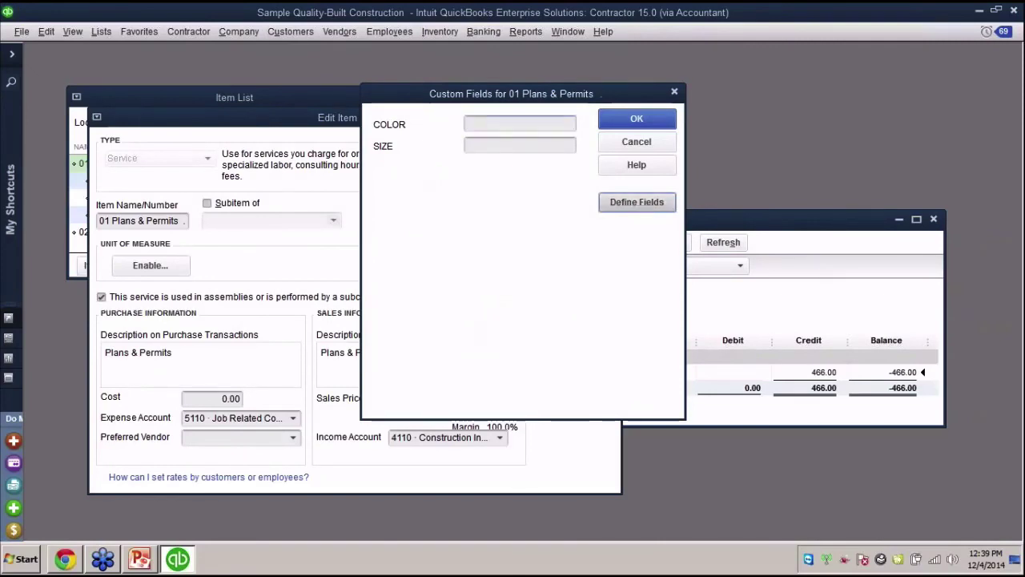
Change the COLOR field's data type to a multi-choice list with Small, Large and Medium, and save the custom field settings
{"action": "left_click", "coordinate": [607, 163]}
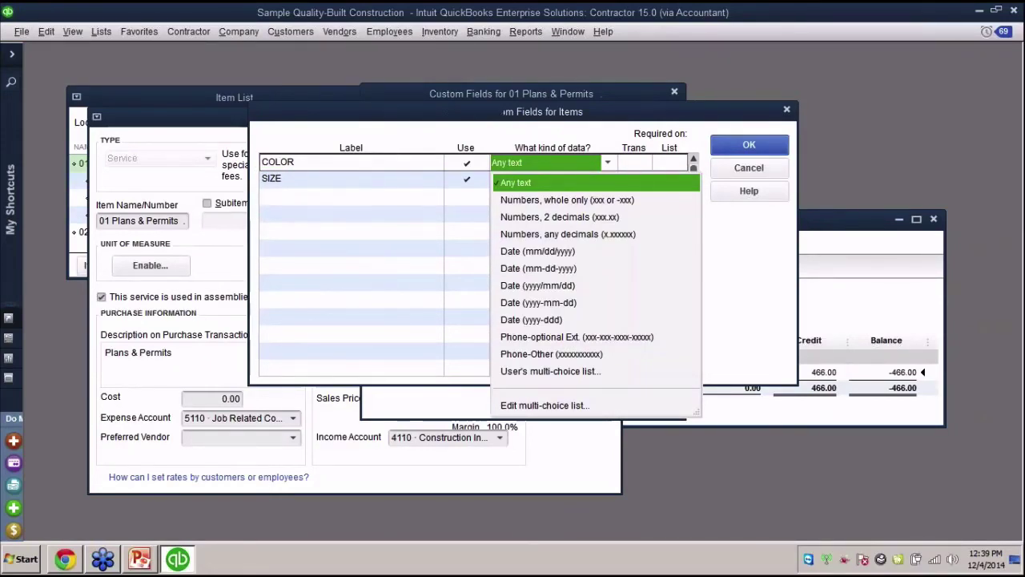
{"action": "left_click", "coordinate": [545, 405]}
{"action": "key", "text": "Return"}
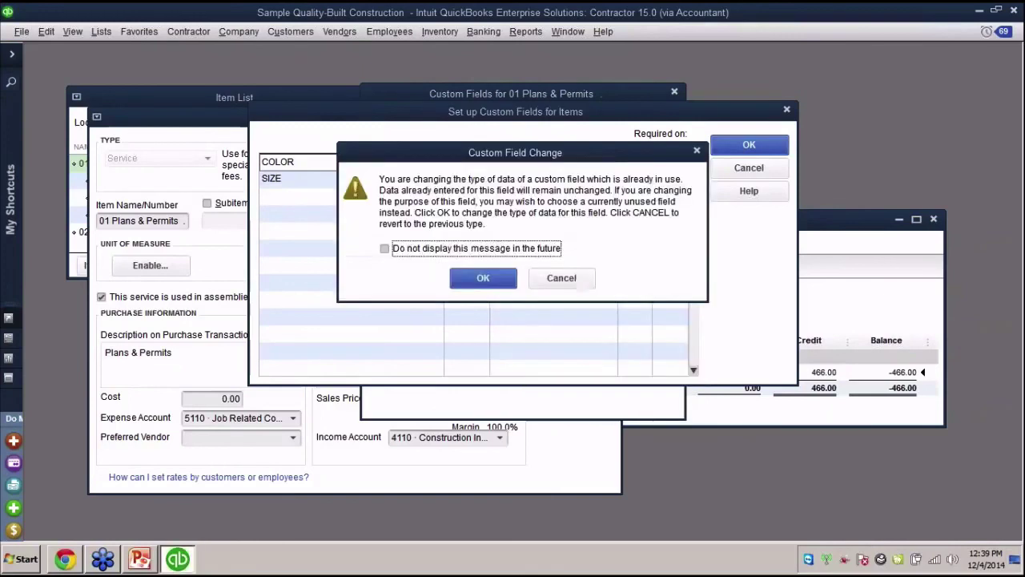
{"action": "key", "text": "Return"}
{"action": "type", "text": "Small"}
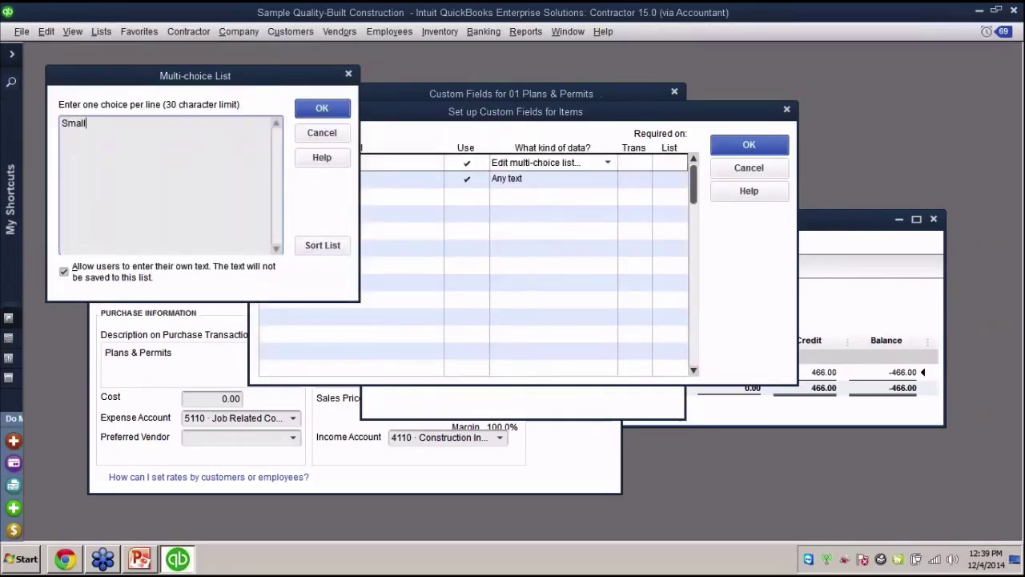
{"action": "key", "text": "Return"}
{"action": "type", "text": "Large "}
{"action": "type", "text": "Medium"}
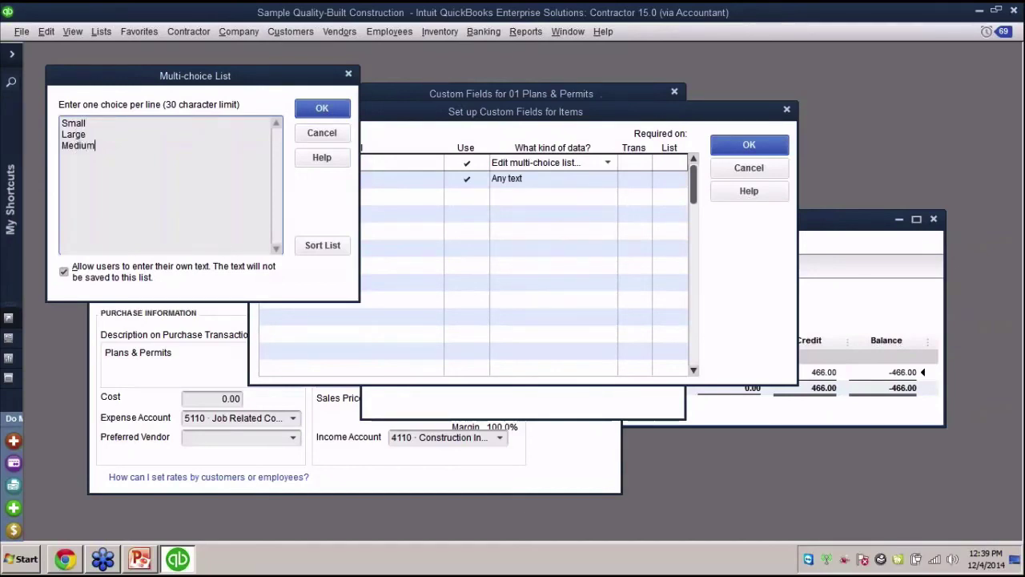
{"action": "left_click", "coordinate": [322, 107]}
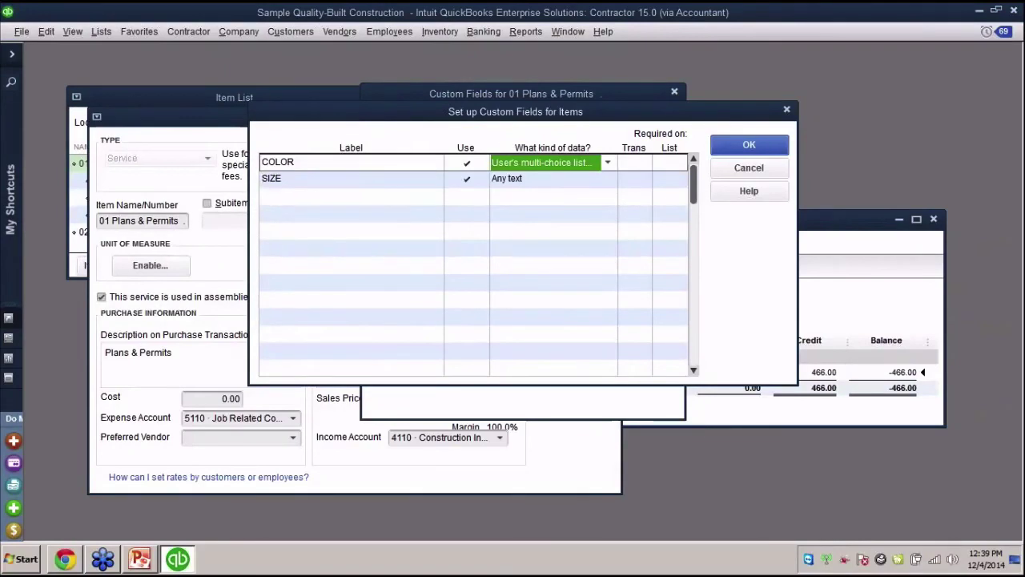
{"action": "left_click", "coordinate": [553, 179]}
{"action": "left_click", "coordinate": [748, 144]}
{"action": "left_click", "coordinate": [637, 117]}
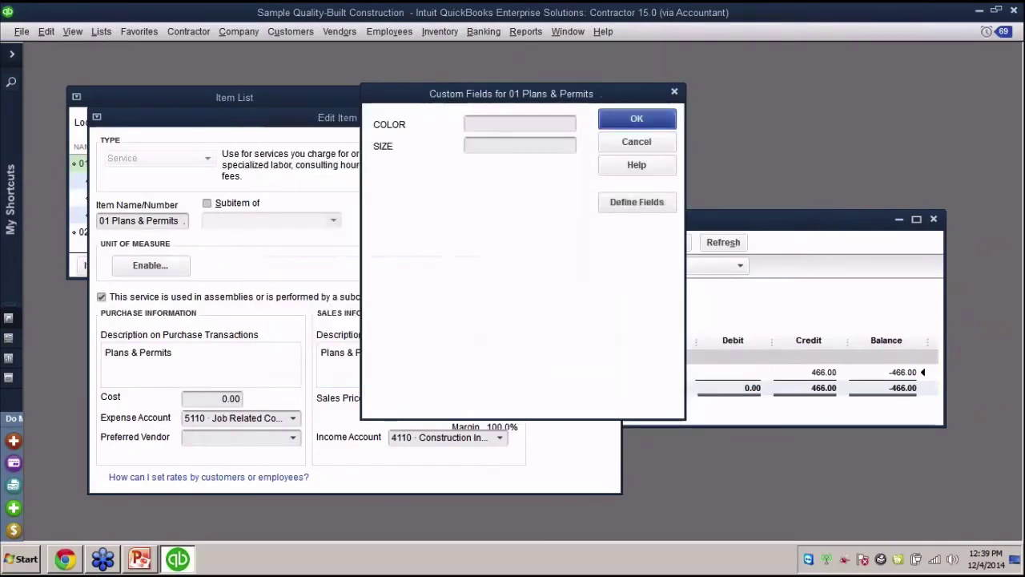
Open the Excavation invoice from the report, and move on to a blank invoice
{"action": "double_click", "coordinate": [824, 372]}
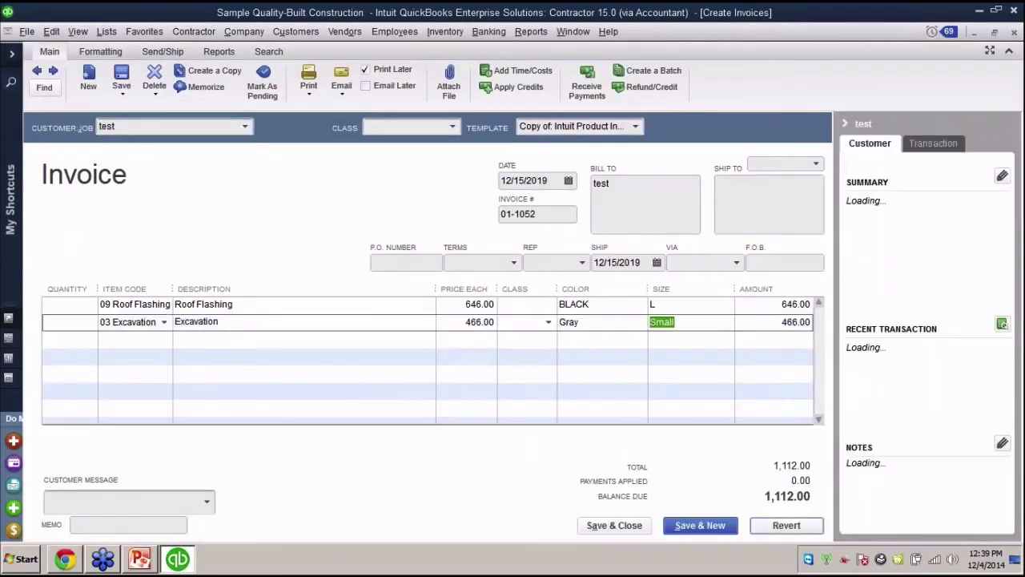
{"action": "left_click", "coordinate": [700, 524]}
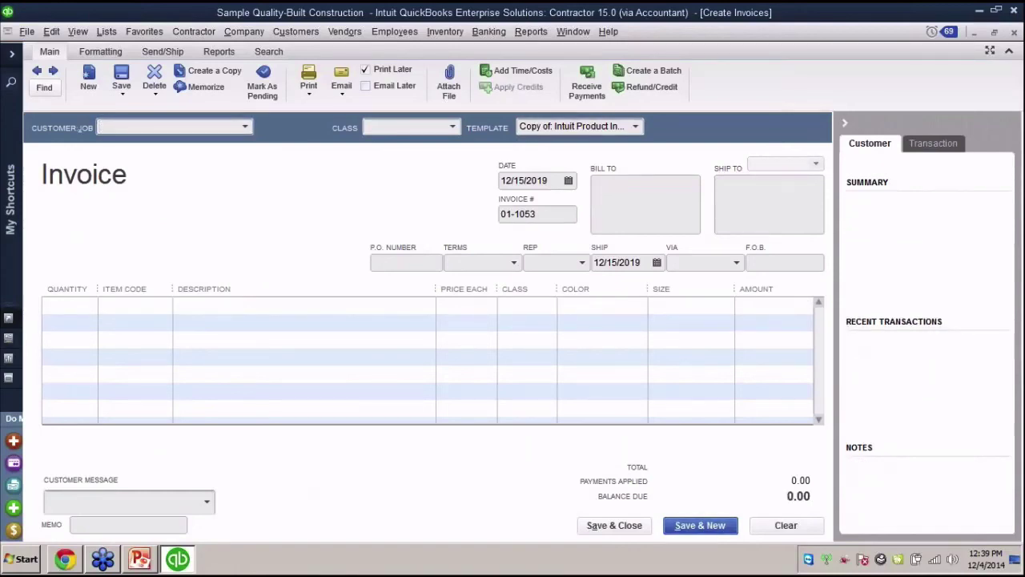
{"action": "left_click", "coordinate": [691, 305]}
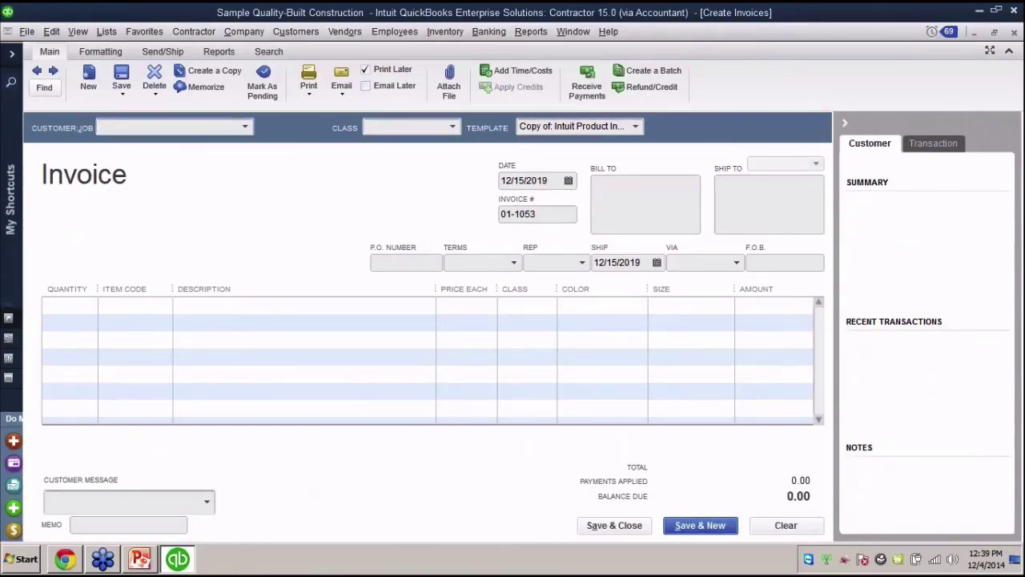
Select customer test, add the Building Permits item on the first line, and check its COLOR and SIZE cells for a list of choices
{"action": "left_click", "coordinate": [244, 126]}
{"action": "left_click", "coordinate": [145, 197]}
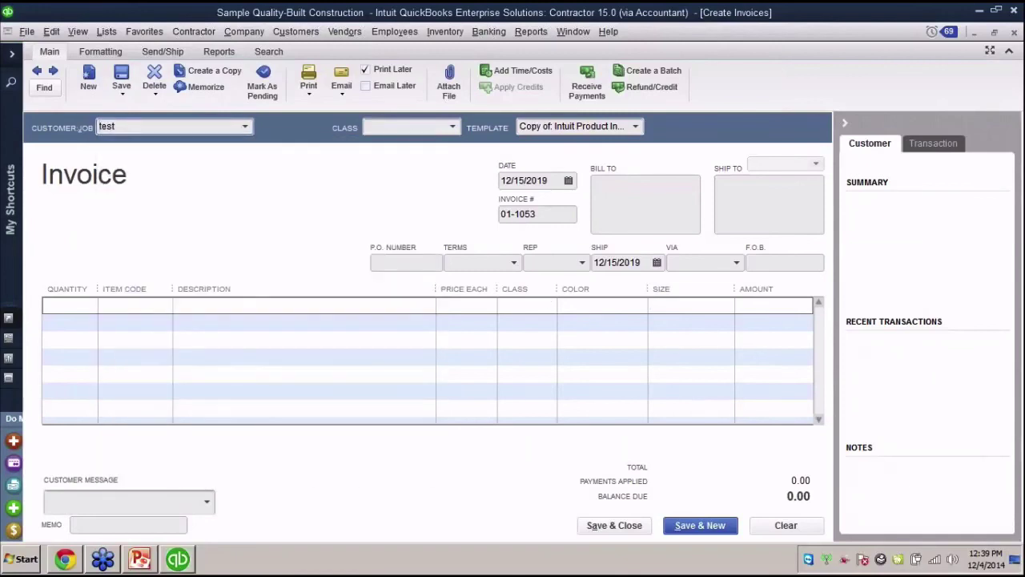
{"action": "left_click", "coordinate": [163, 304]}
{"action": "left_click", "coordinate": [160, 410]}
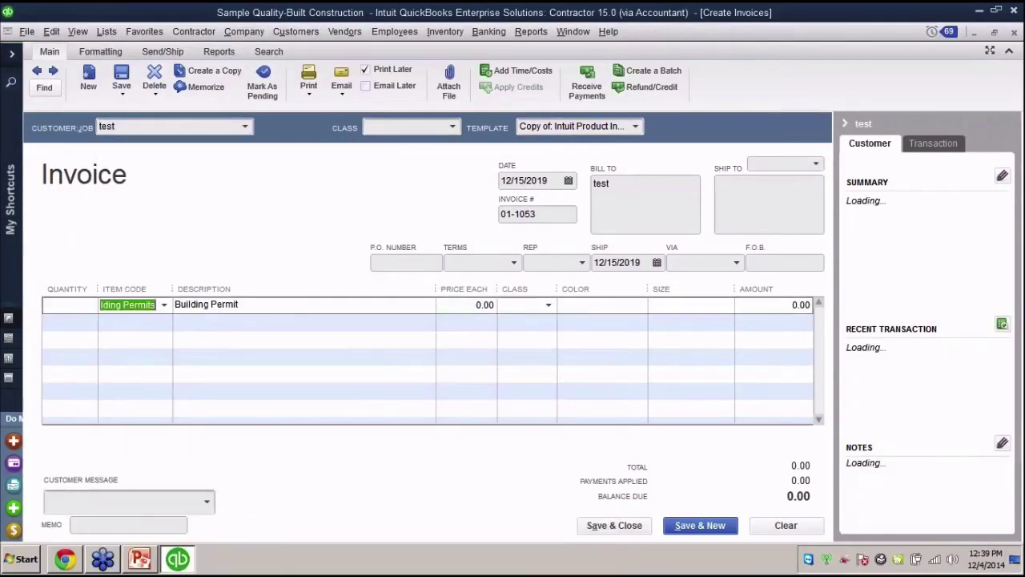
{"action": "left_click", "coordinate": [691, 304]}
{"action": "left_click", "coordinate": [602, 304]}
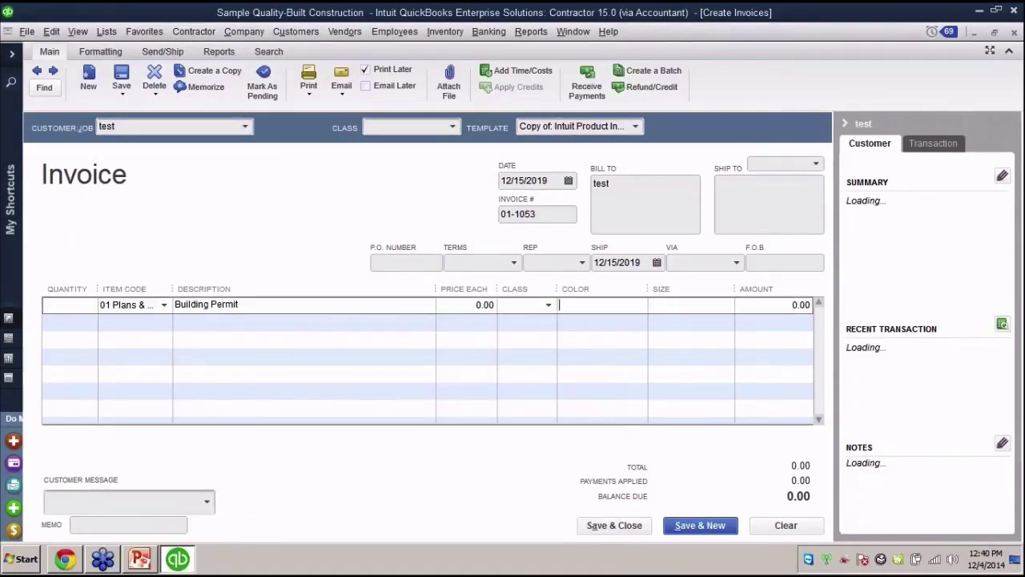
{"action": "left_click", "coordinate": [602, 322]}
{"action": "left_click", "coordinate": [602, 304]}
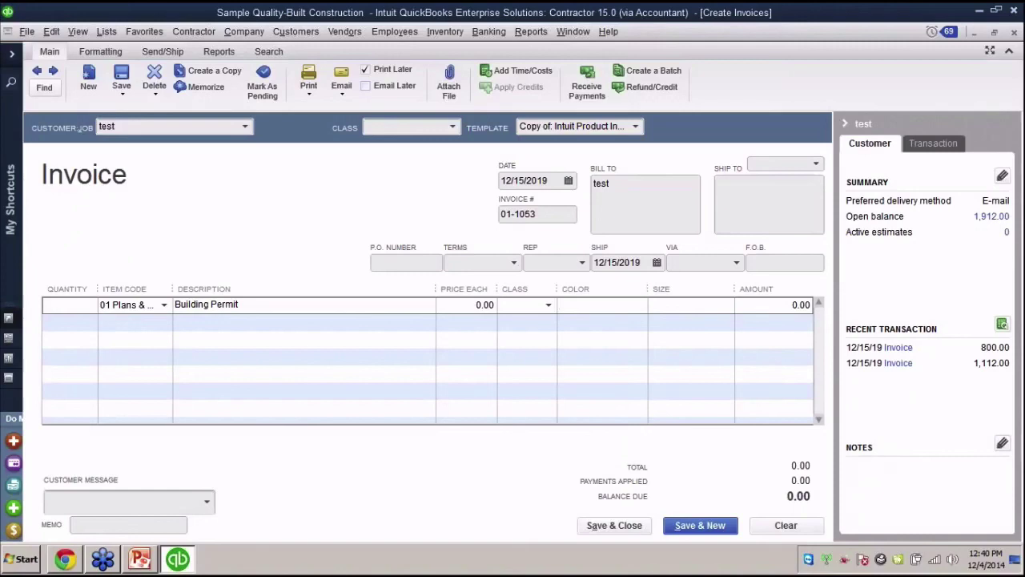
Discard the unsaved Building Permits invoice and return to the custom report without memorizing it
{"action": "key", "text": "Escape"}
{"action": "key", "text": "n"}
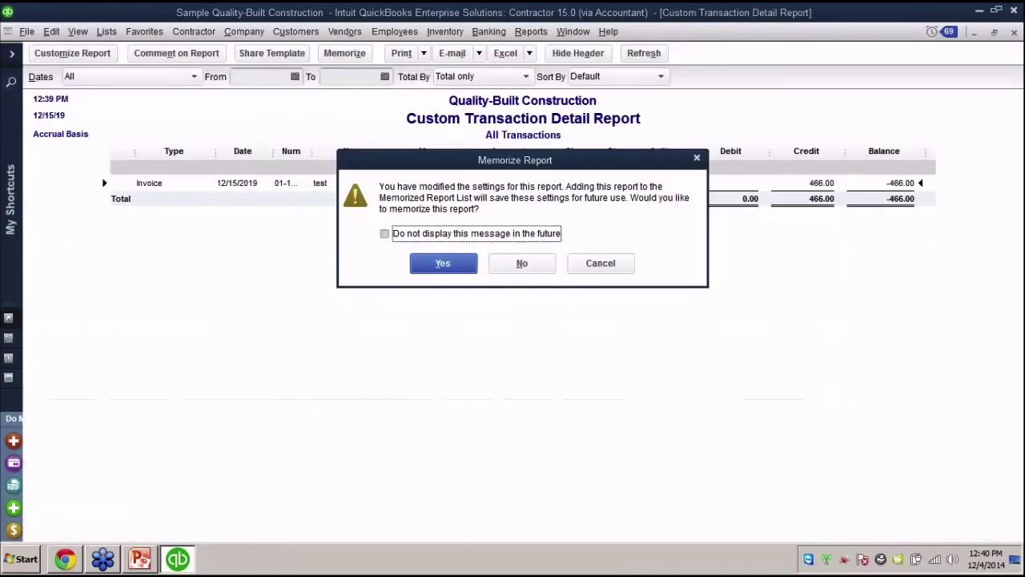
{"action": "key", "text": "Escape"}
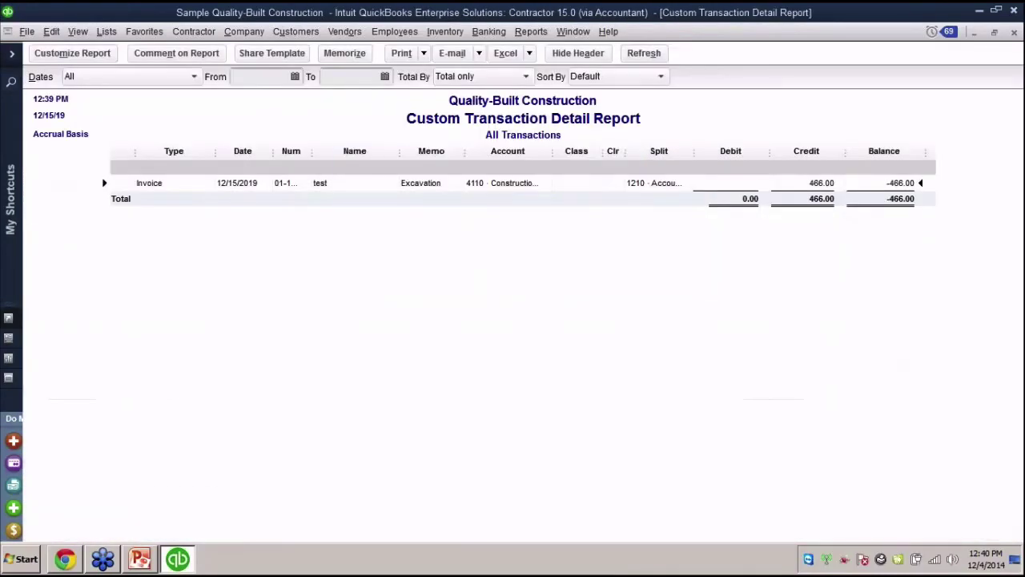